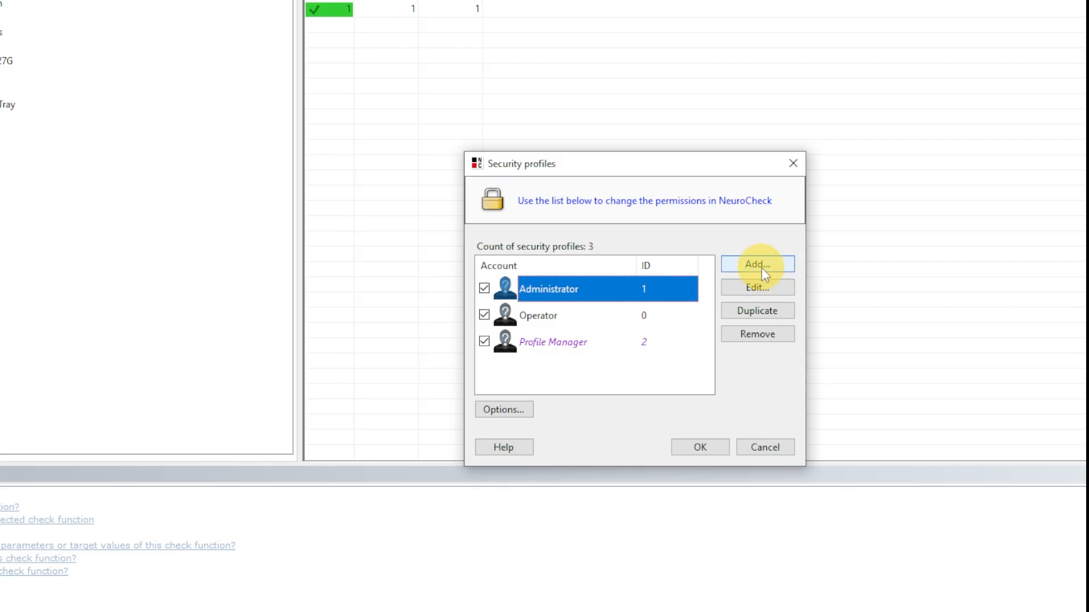
left_click(758, 265)
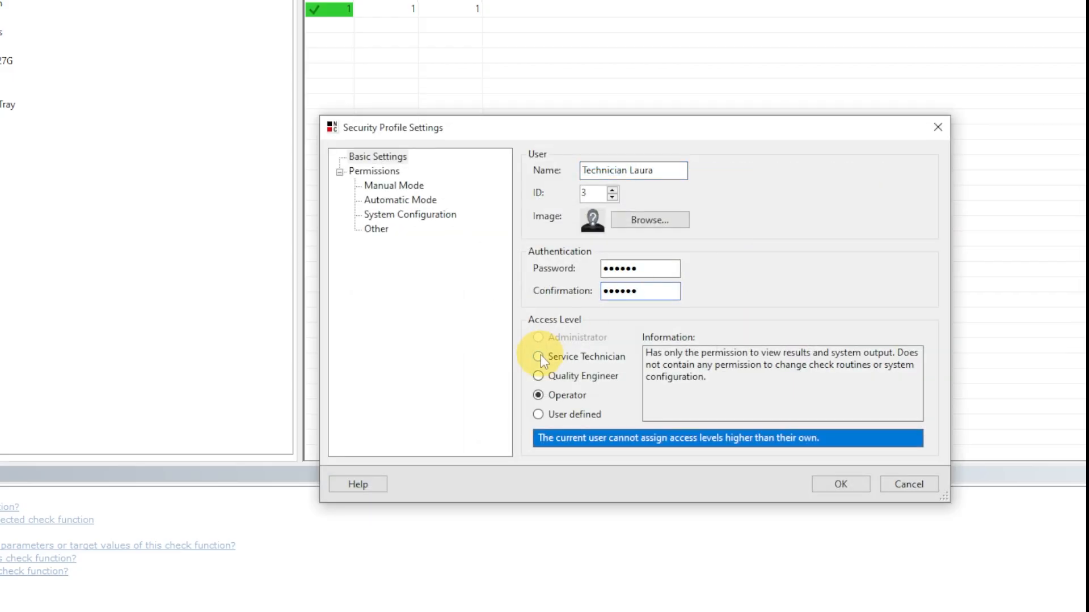
left_click(538, 357)
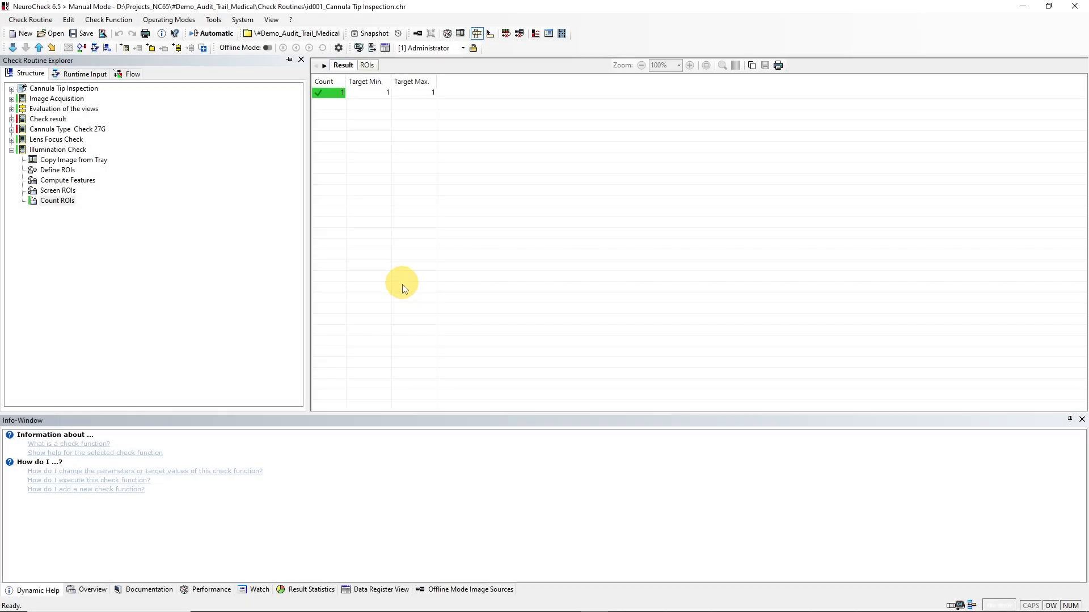
- Enable Project Snapshot in the advanced Audit Trail software settings and apply the change
left_click(242, 20)
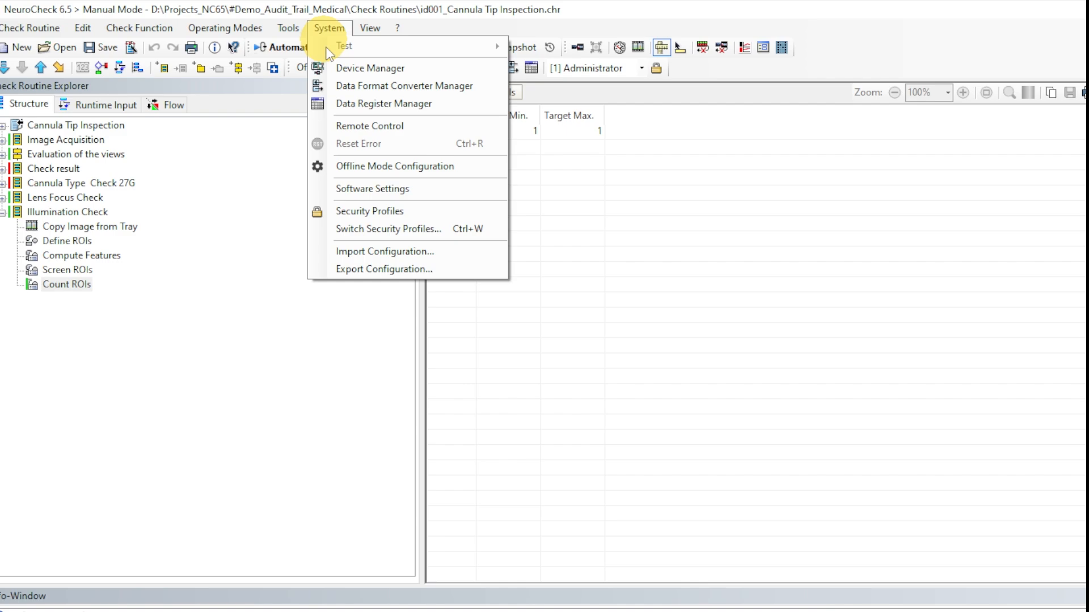
left_click(346, 187)
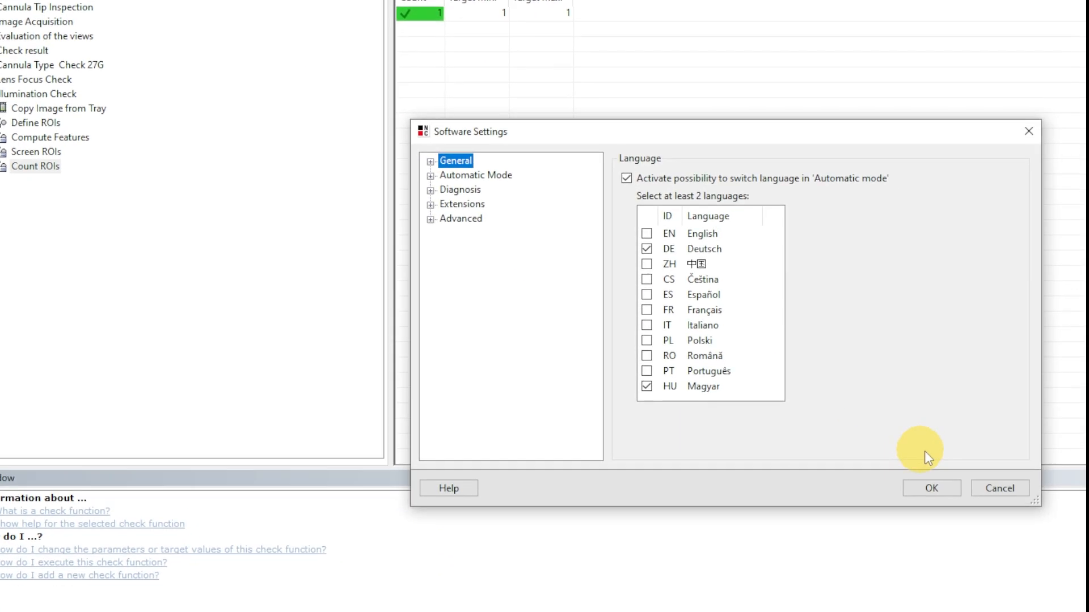
left_click(397, 196)
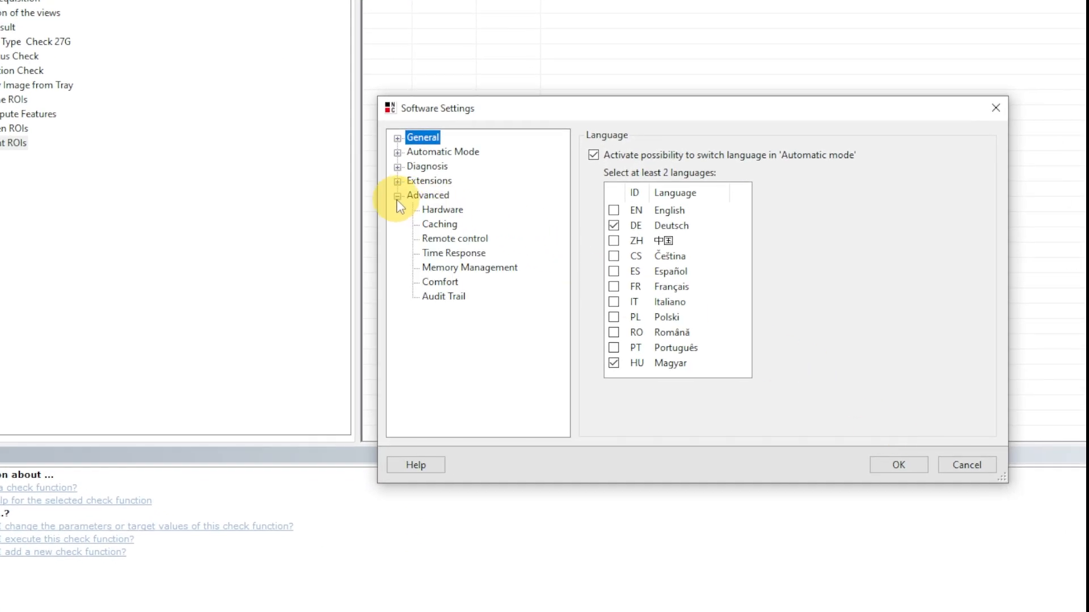
left_click(452, 297)
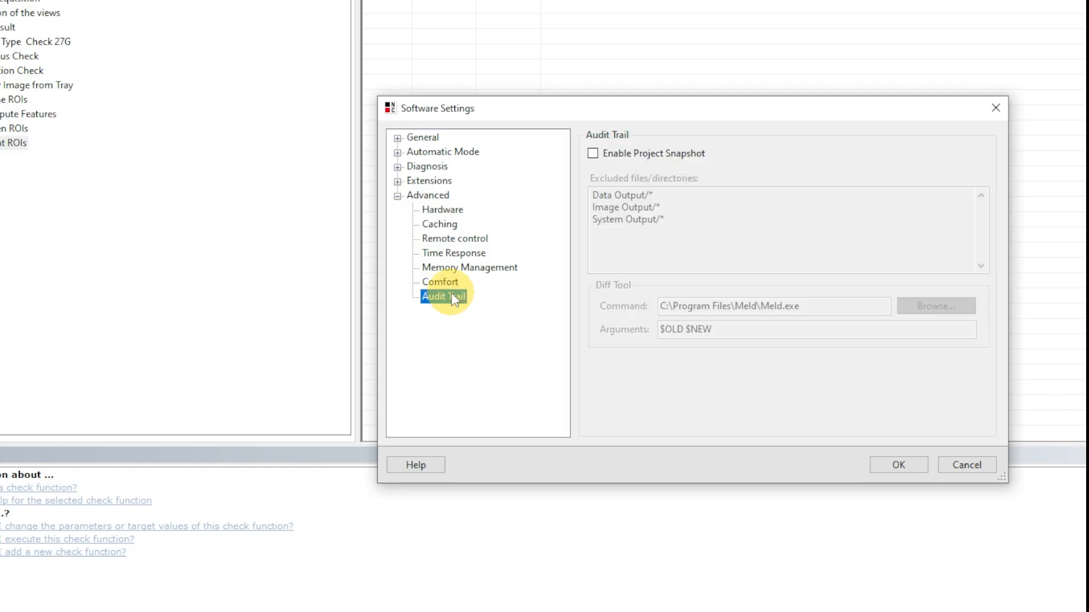
left_click(591, 154)
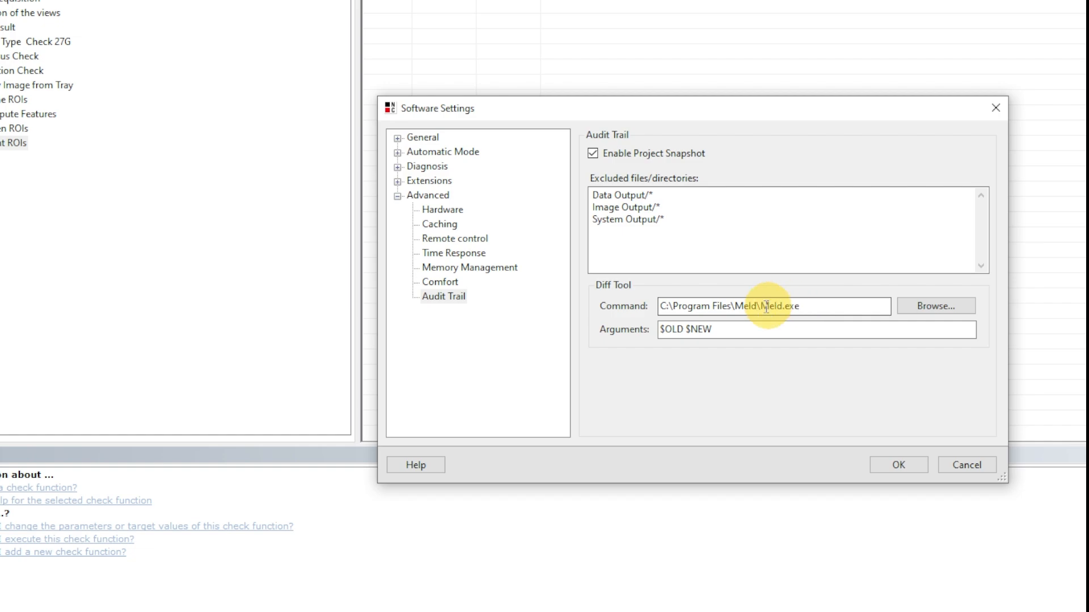
left_click(669, 332)
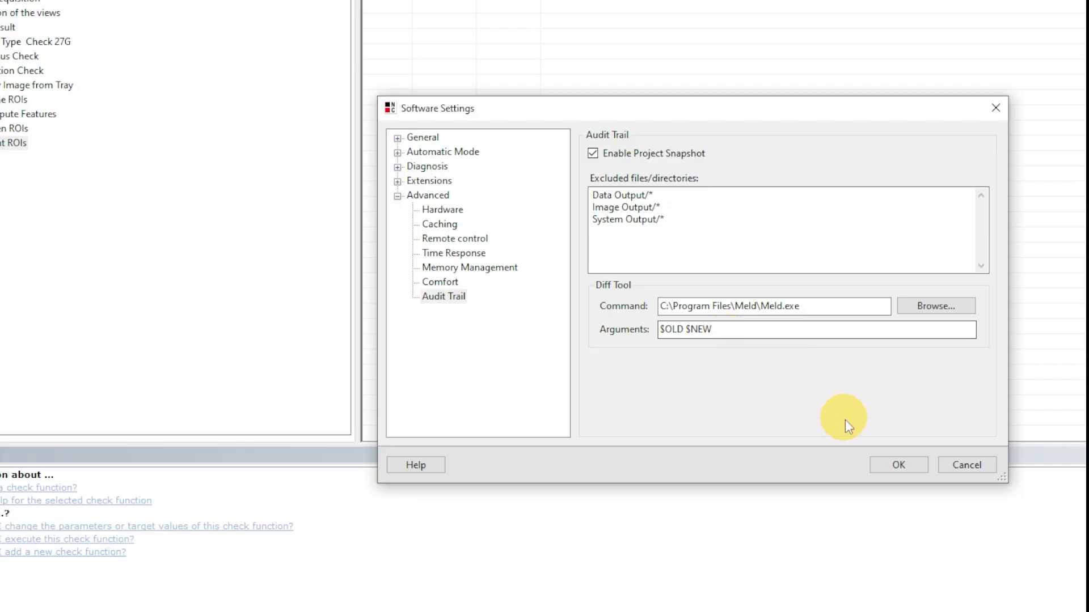
left_click(879, 464)
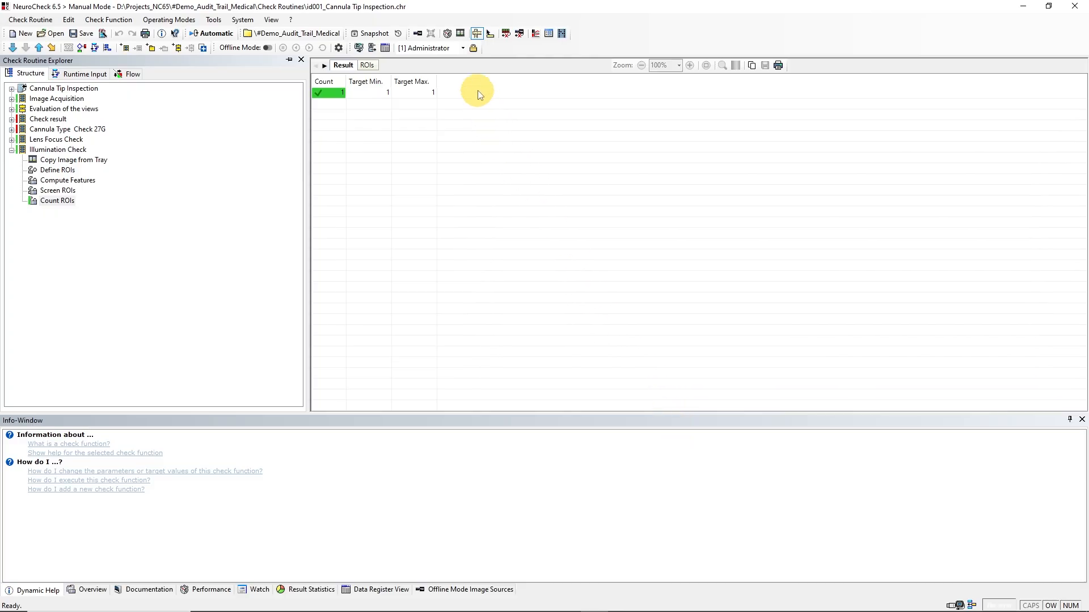
- Switch the active security profile to Profile Manager by entering its password
left_click(462, 48)
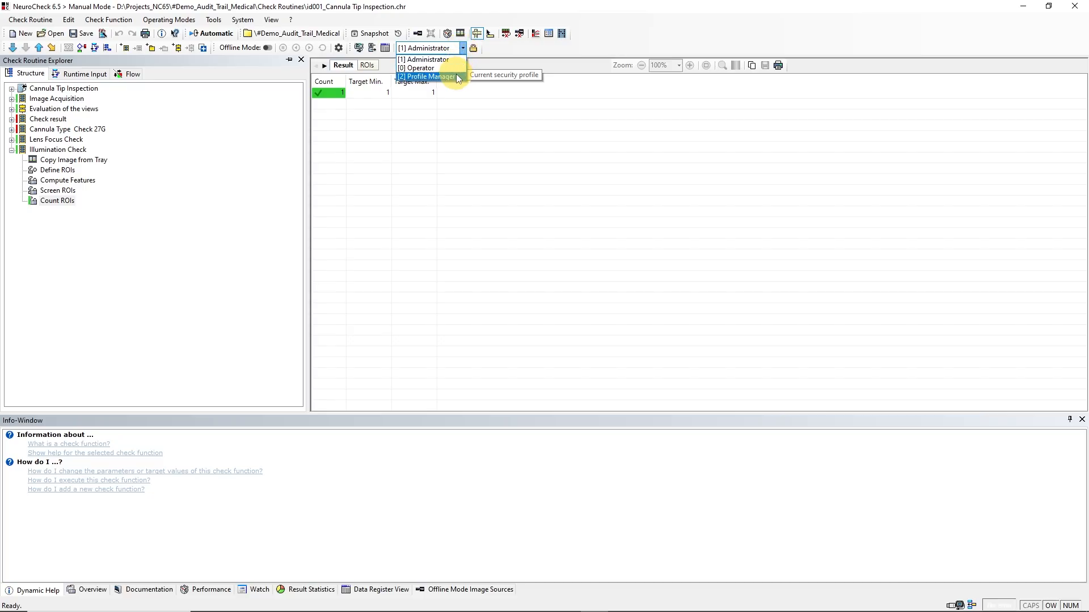
left_click(456, 75)
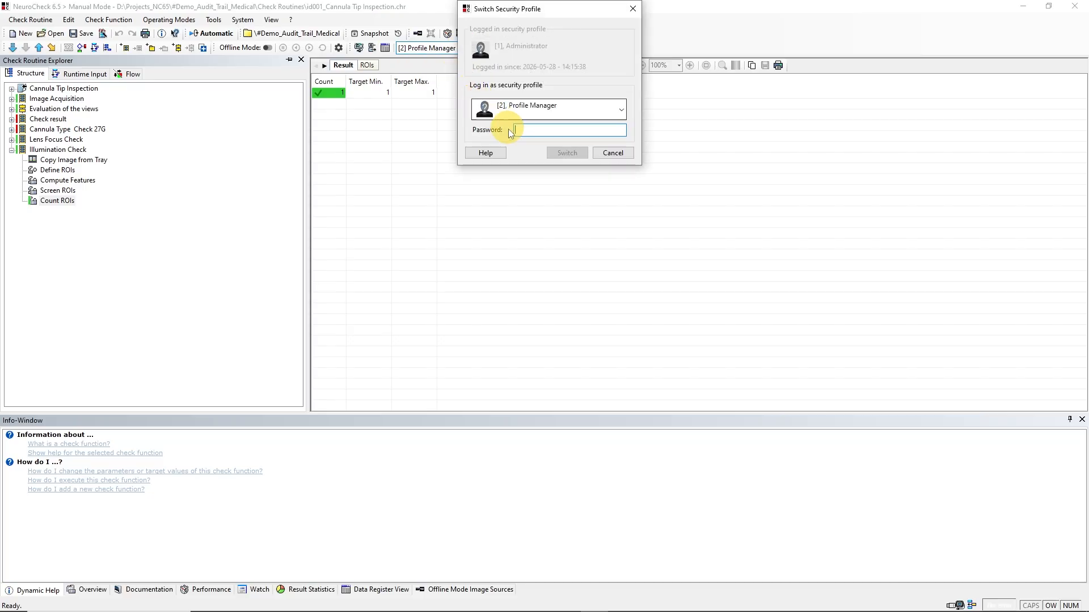
type("******")
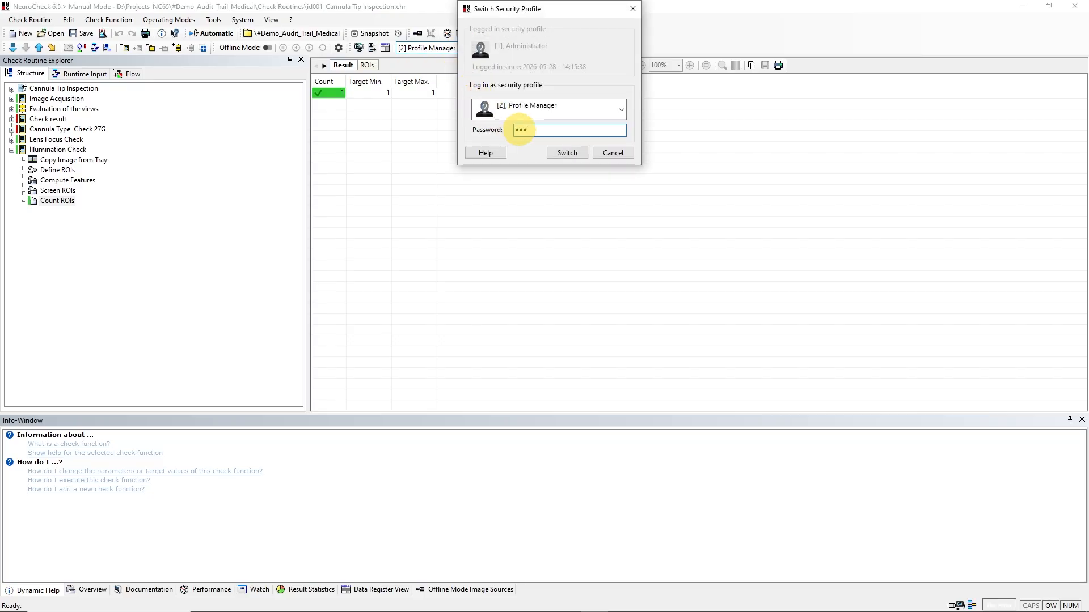
left_click(559, 155)
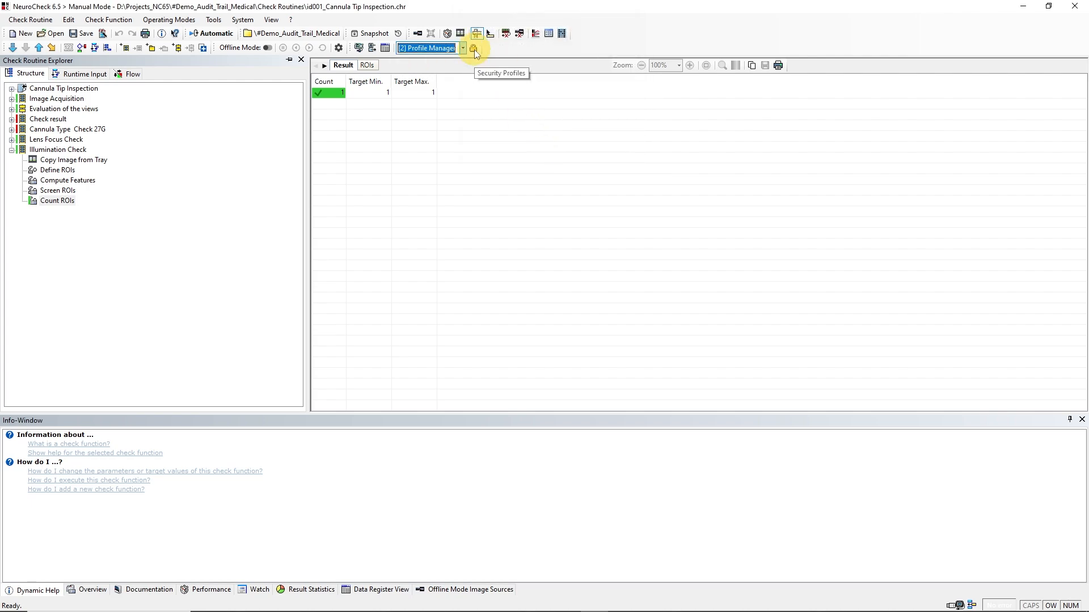
- Add a new security profile and name it "Technician" followed by the technician's first name
left_click(474, 49)
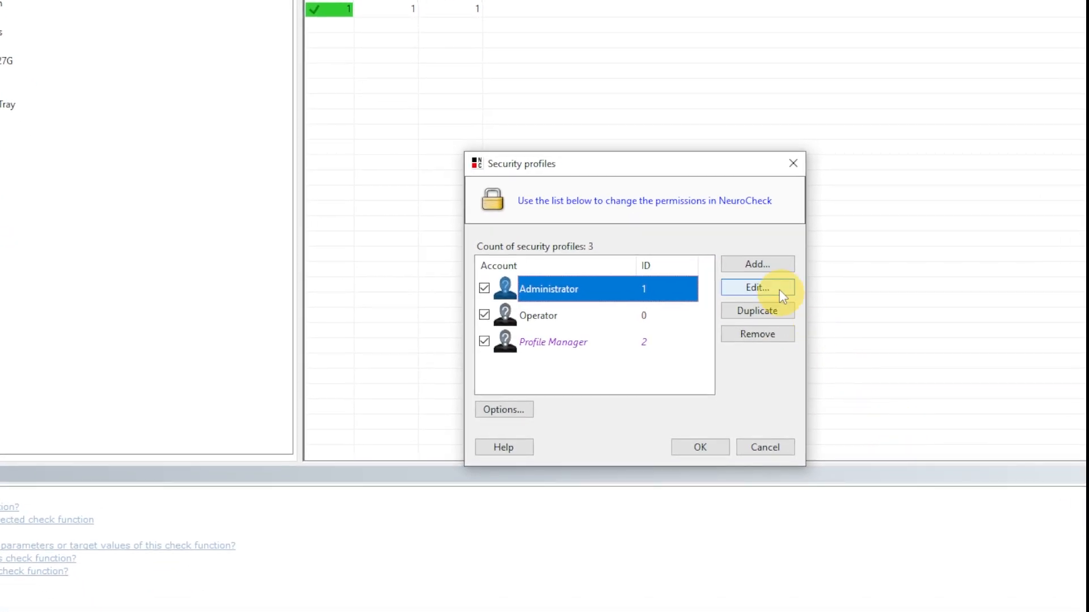
left_click(758, 264)
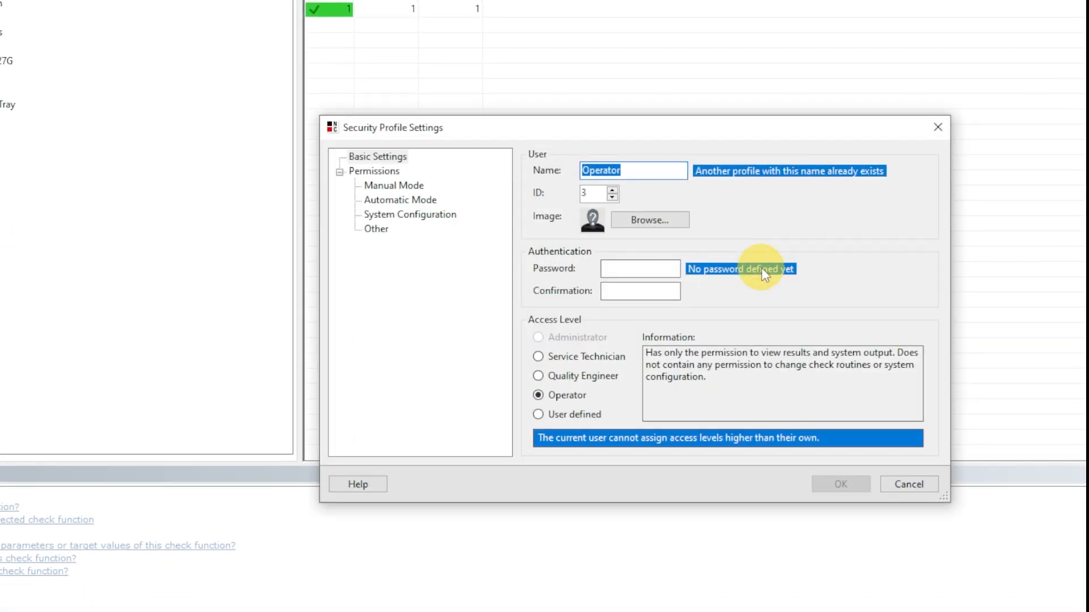
key("BackSpace")
type("Techni")
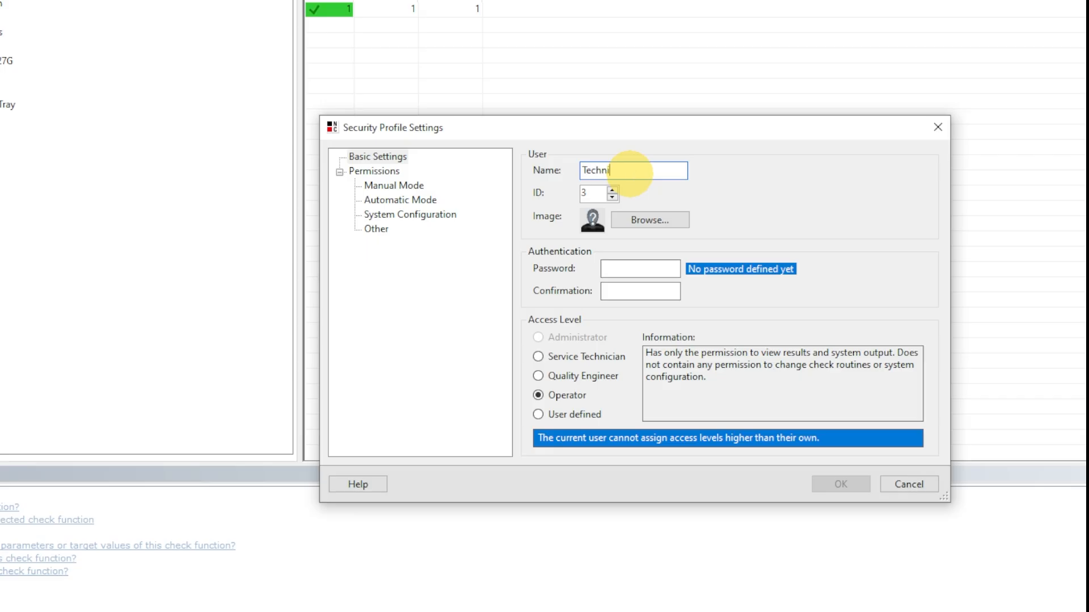
type("cian Laura")
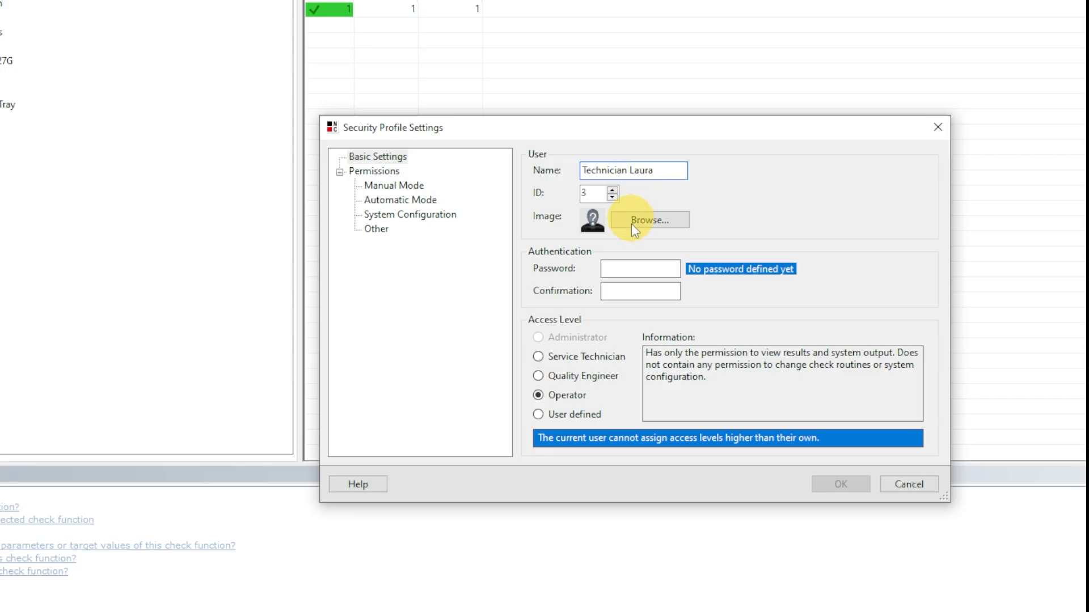
- Enter and confirm the technician profile's password, assign the Service Technician access level, and save the profile
left_click(633, 269)
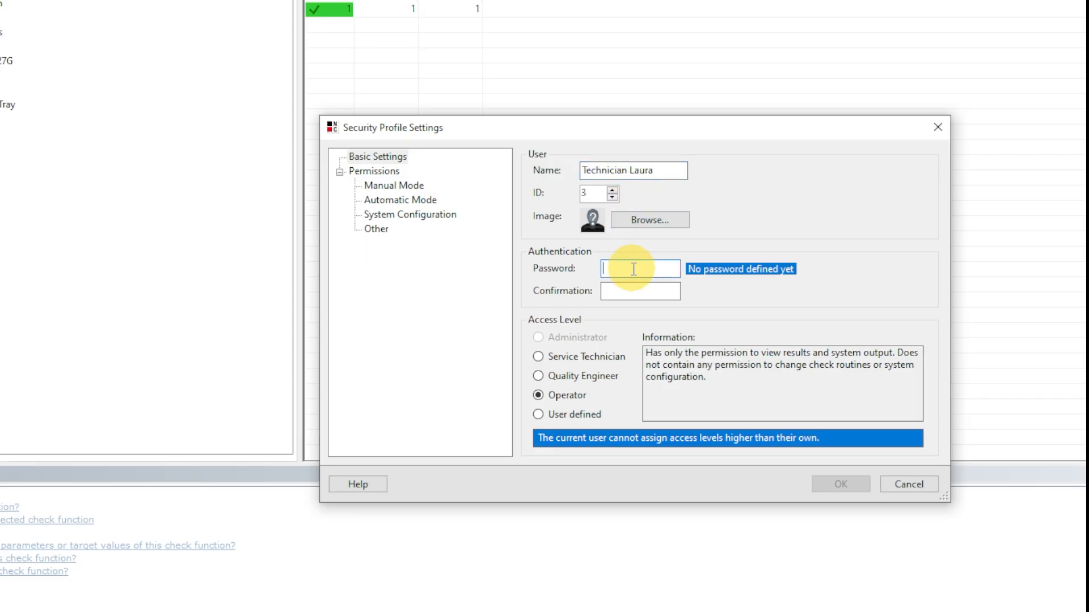
type("••••••")
left_click(638, 291)
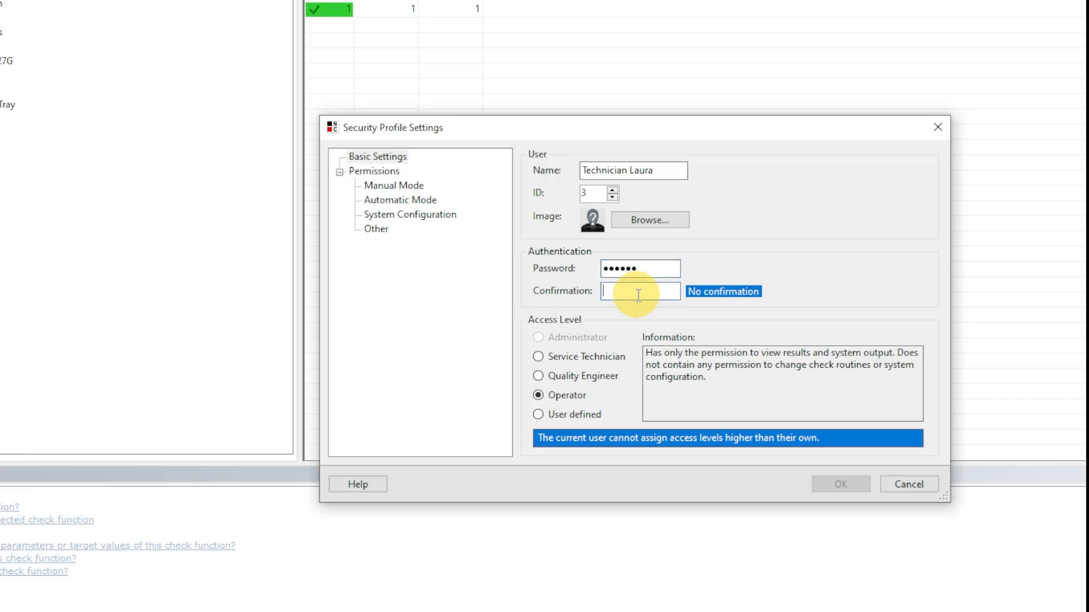
type("••••••")
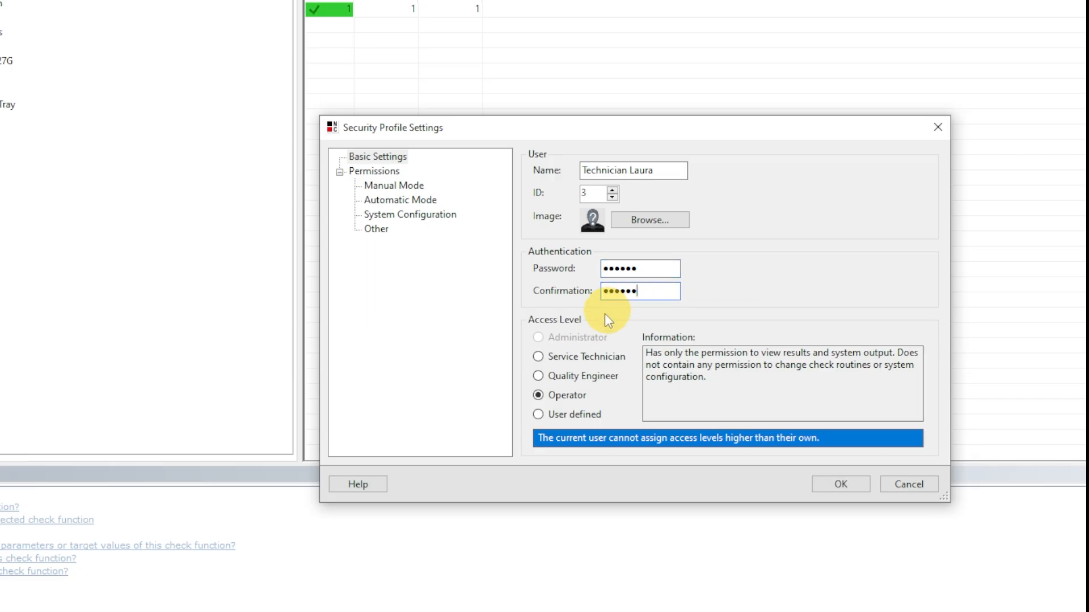
left_click(538, 357)
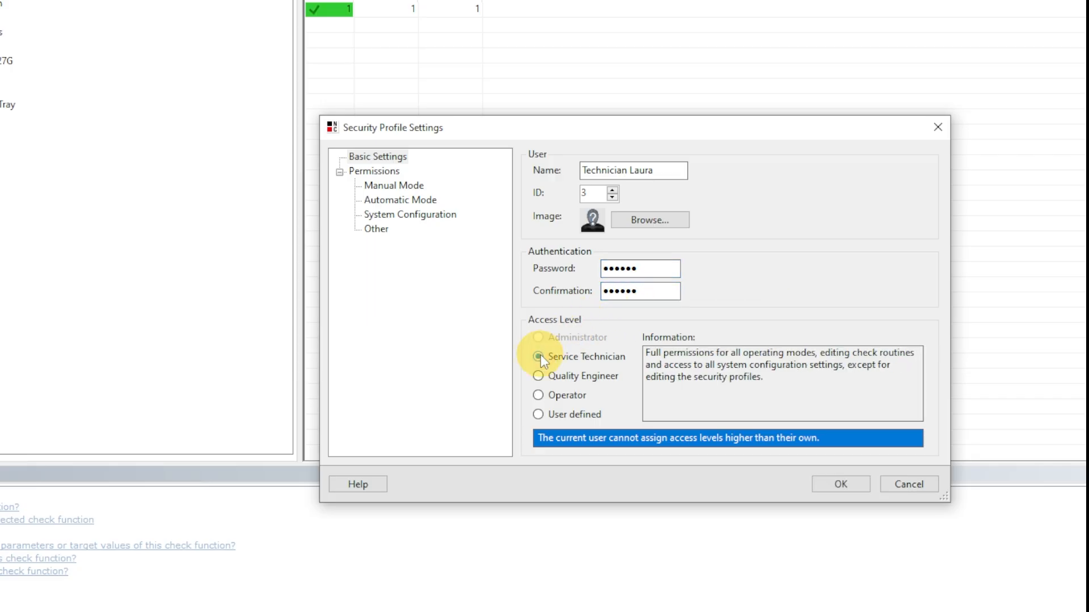
left_click(833, 486)
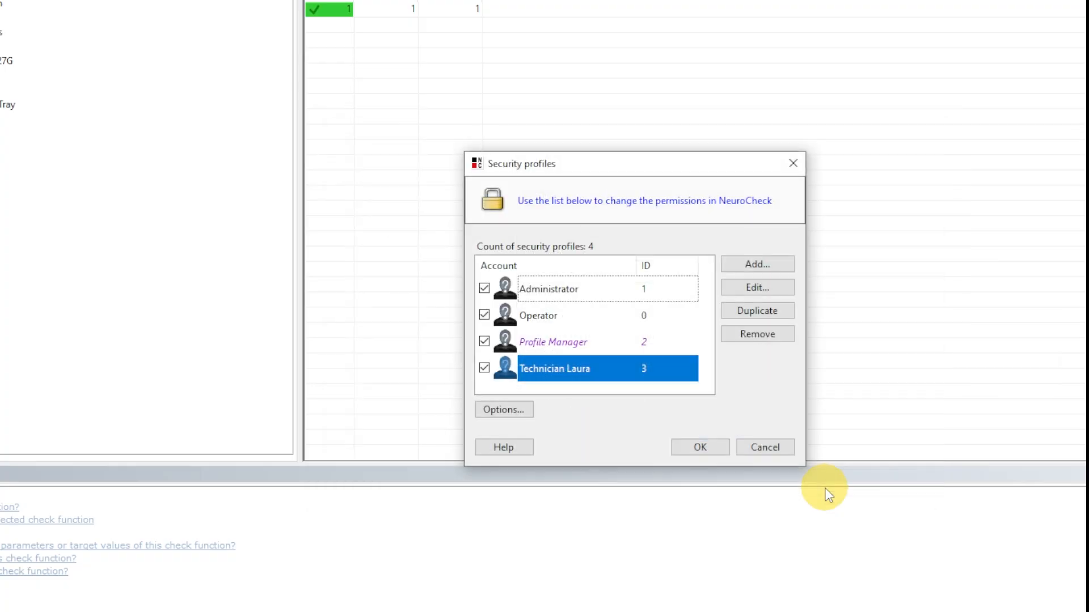
- Add a Quality Engineer security profile named "Engineer" plus the engineer's first name, entering and confirming its password
left_click(756, 267)
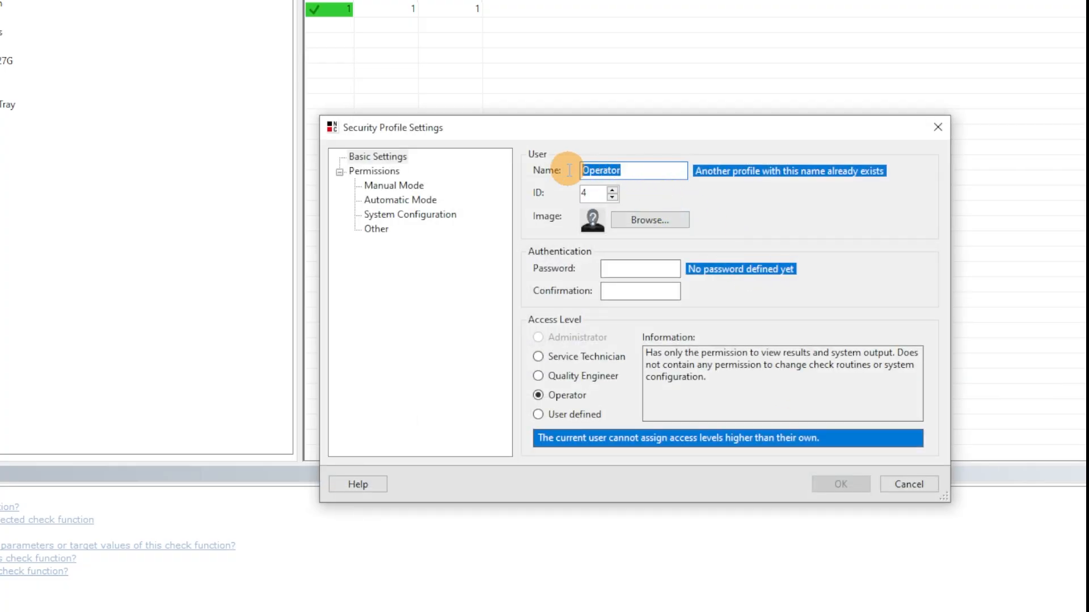
type("Engineer Jerry")
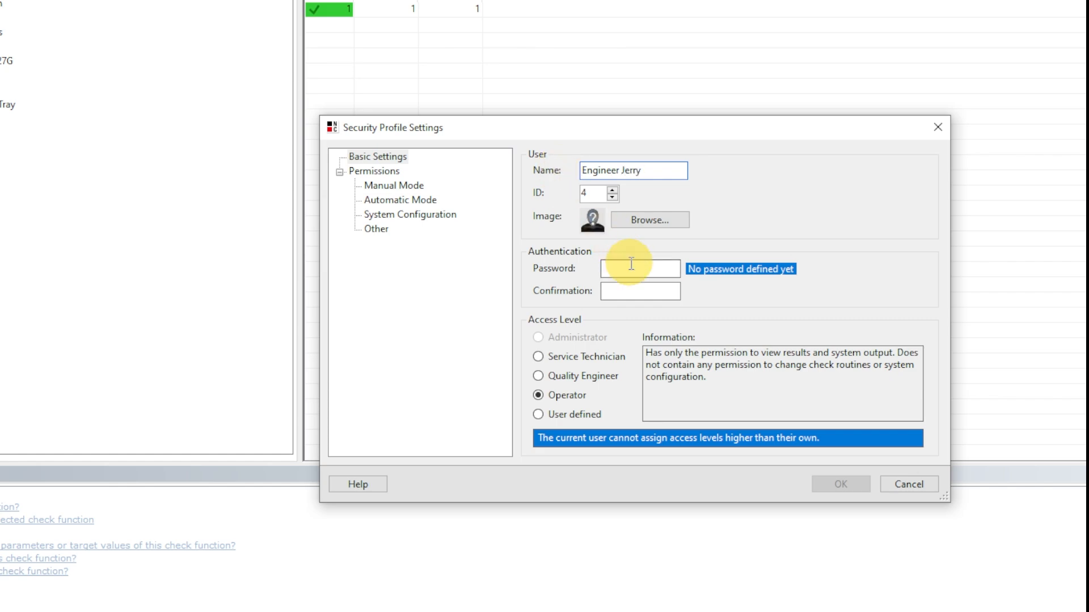
type("123456")
left_click(634, 291)
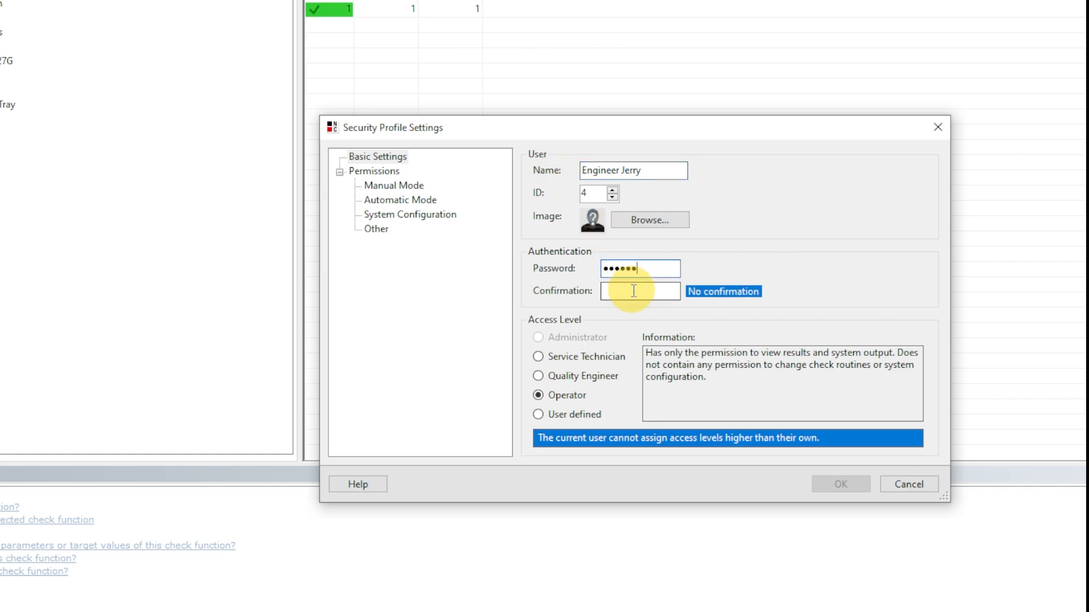
type("123456")
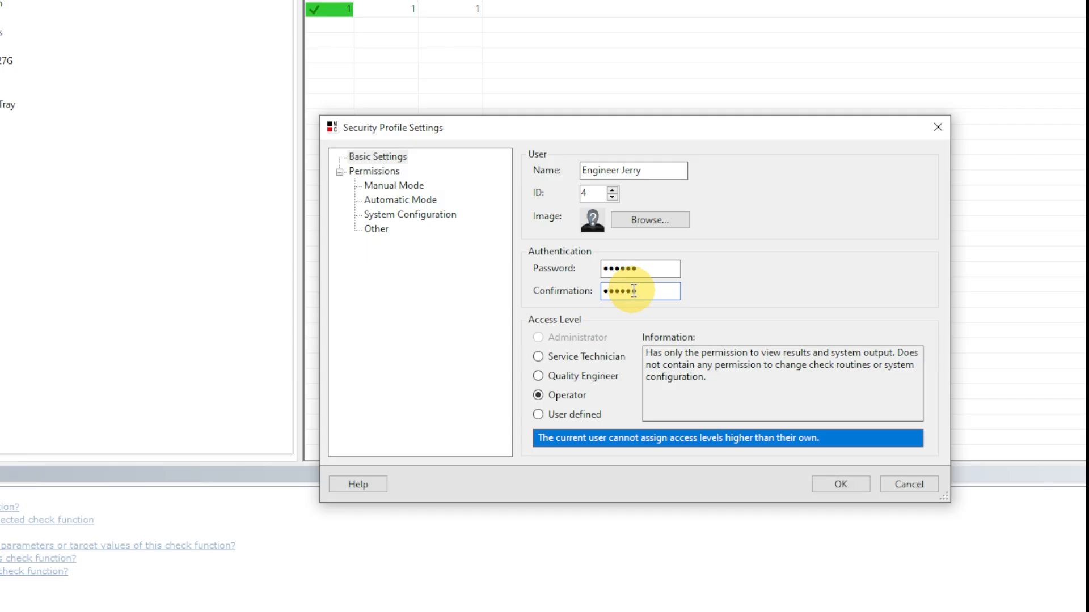
left_click(539, 377)
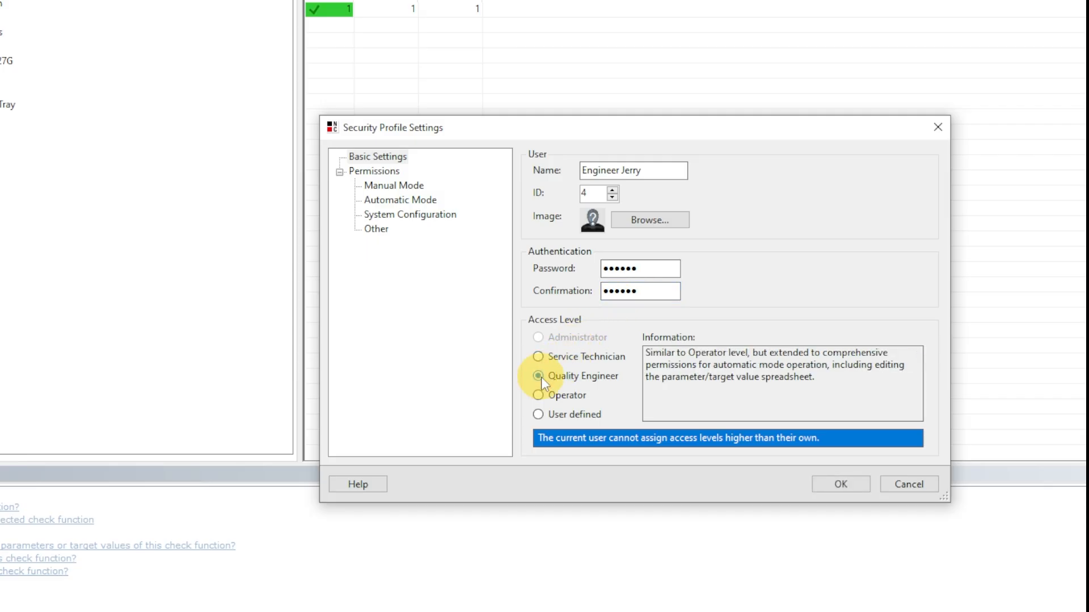
left_click(835, 483)
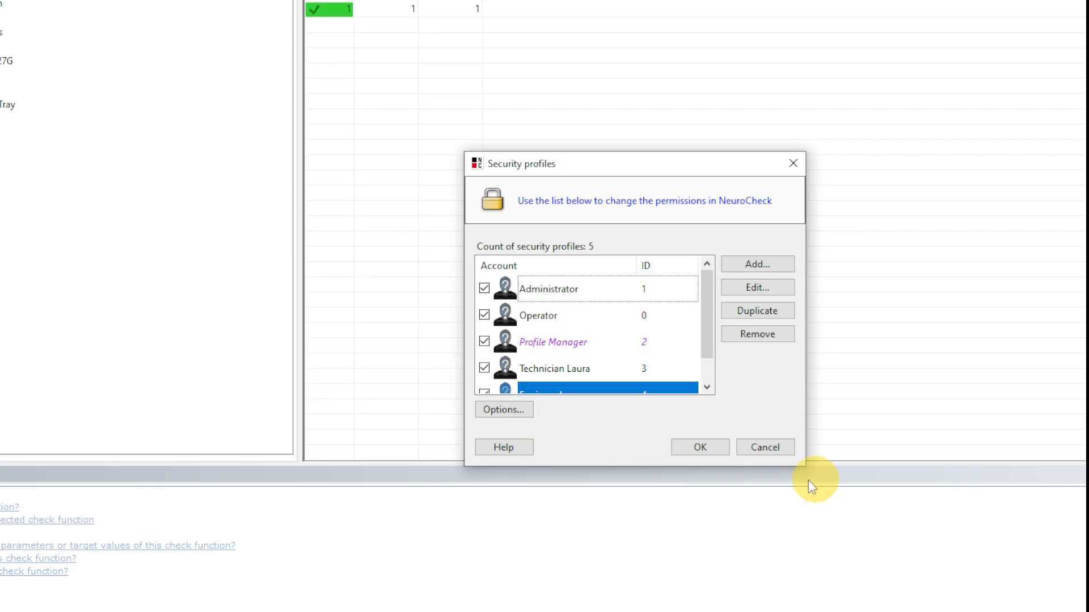
- Review the security profile options for passwords, user switching and activity logging, and save the profile list
left_click(519, 414)
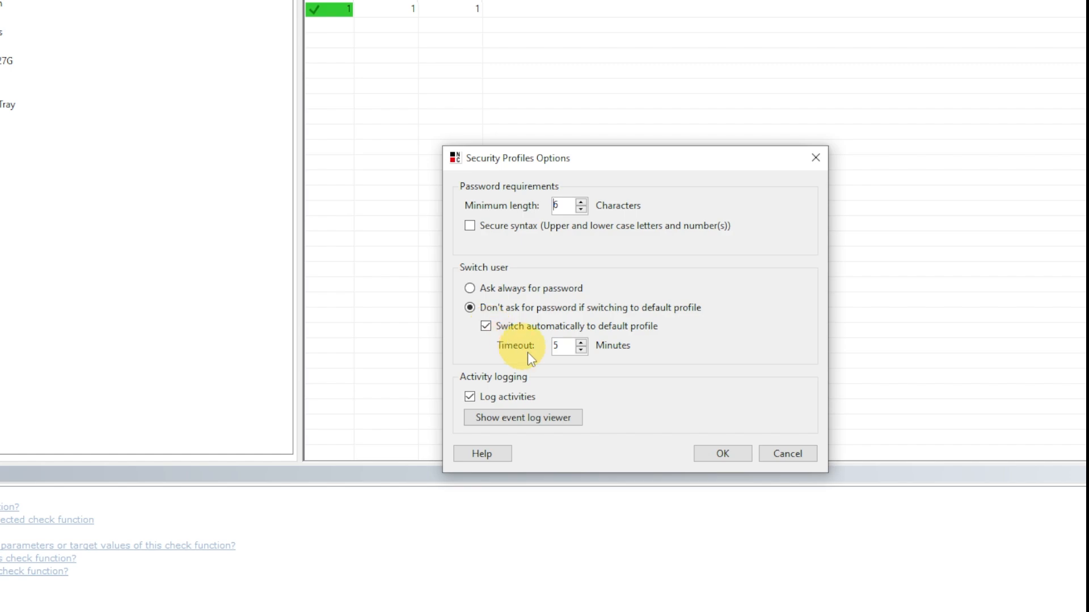
left_click(708, 457)
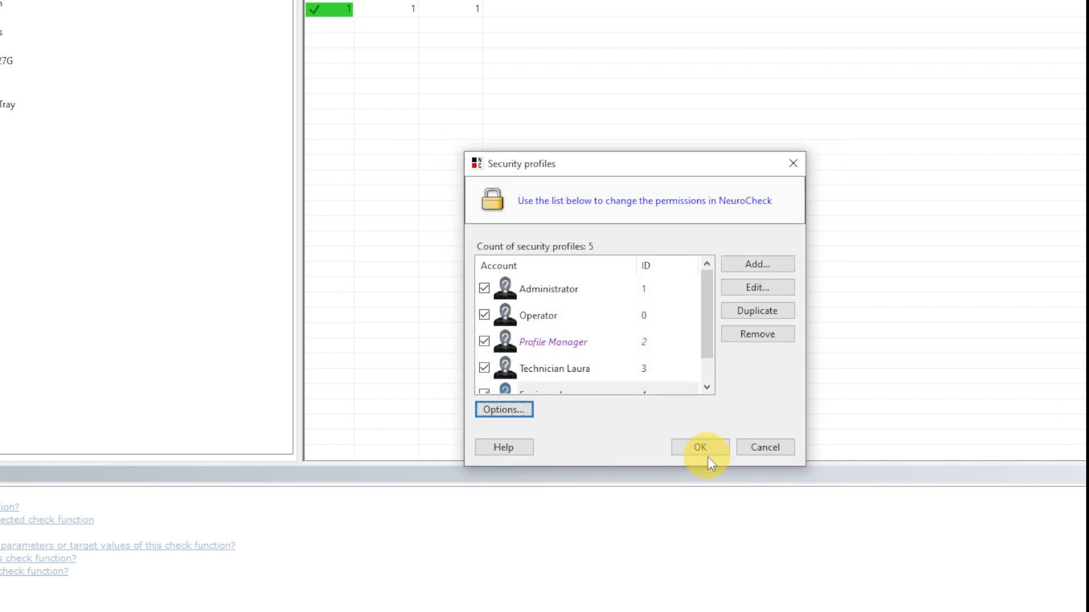
left_click(706, 447)
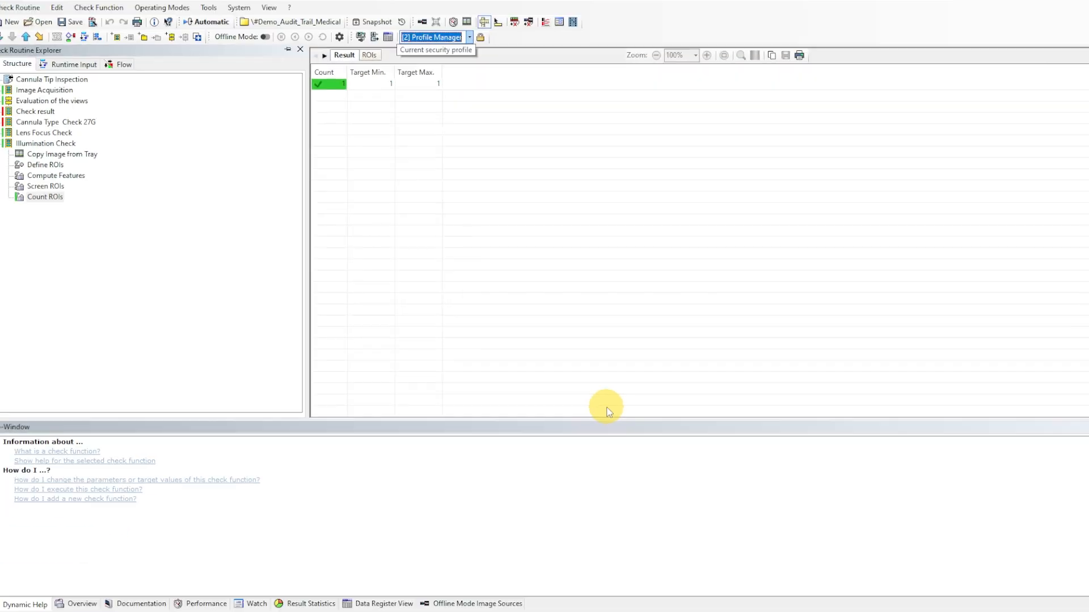
- Switch to Automatic Mode, creating a project snapshot of the pending changes with the comment "created security profiles"
left_click(215, 34)
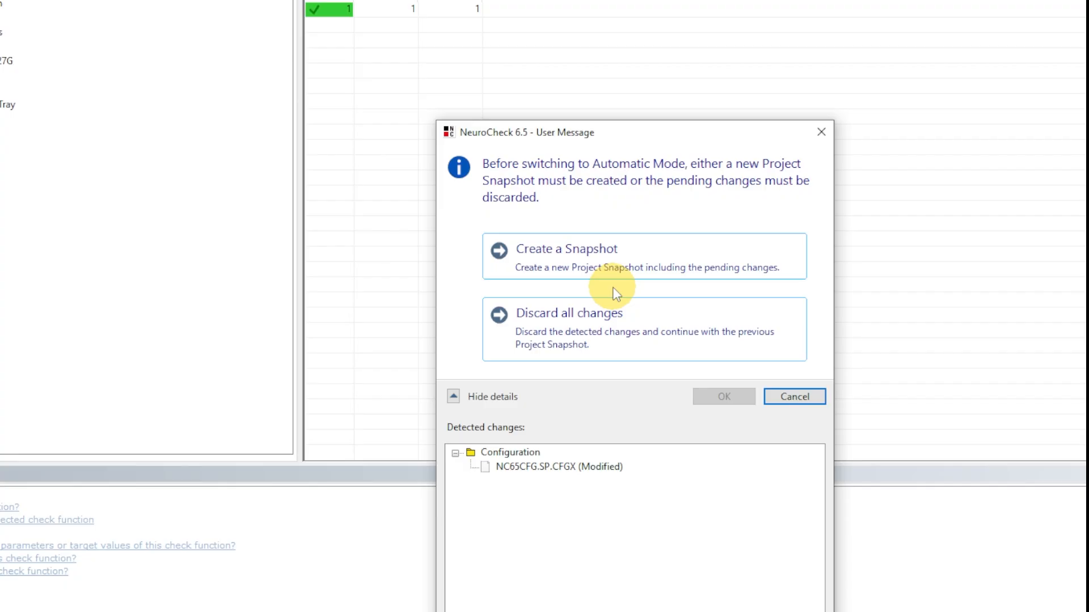
left_click(637, 260)
type("create")
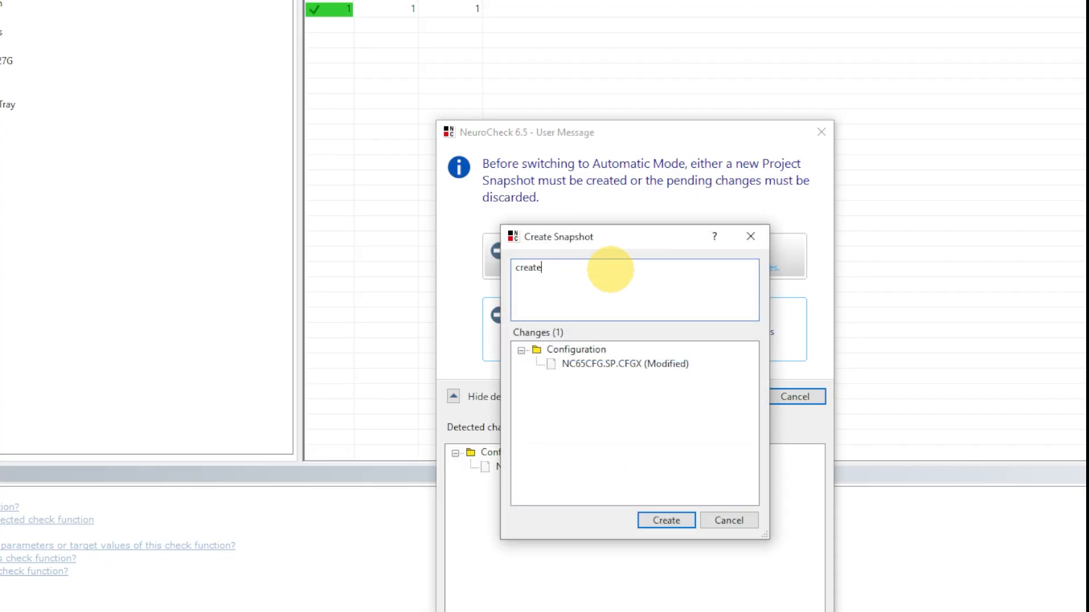
type("d security profiles")
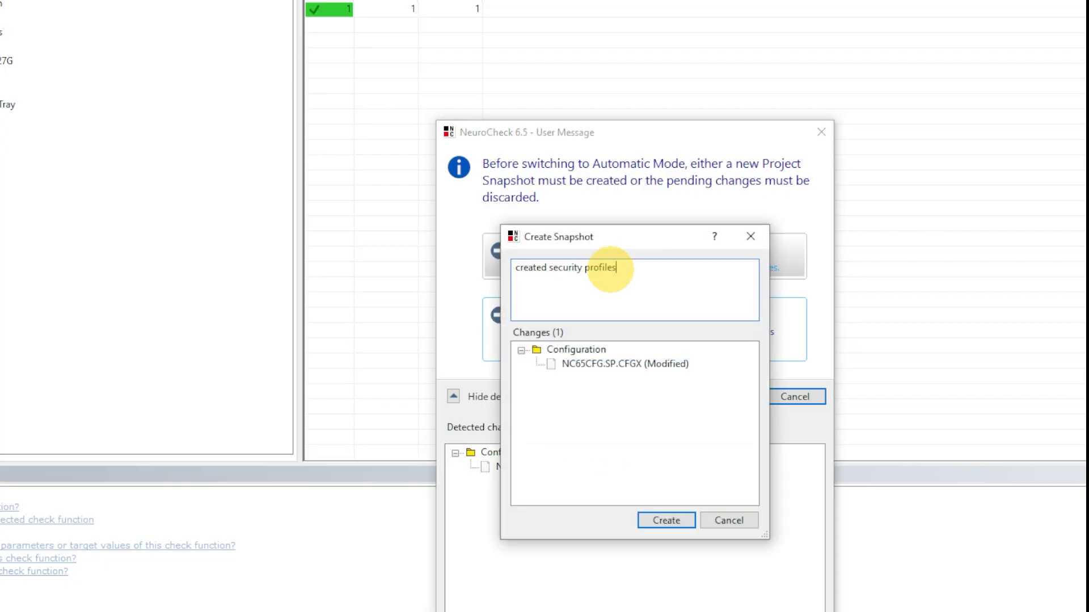
left_click(661, 515)
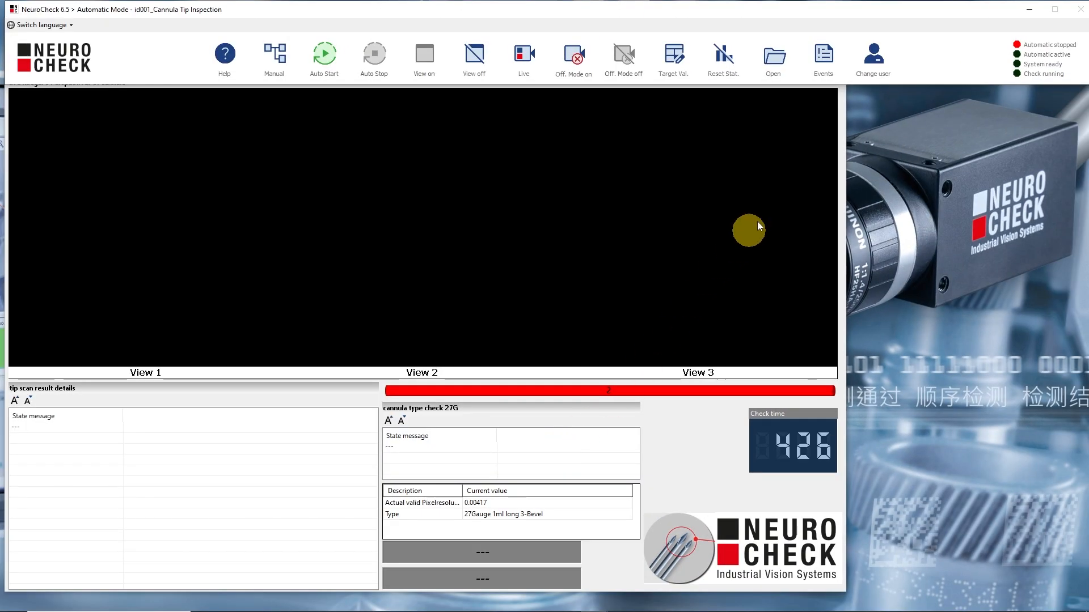
- Switch the logged-in security profile to the engineer's profile, entering its password
left_click(869, 67)
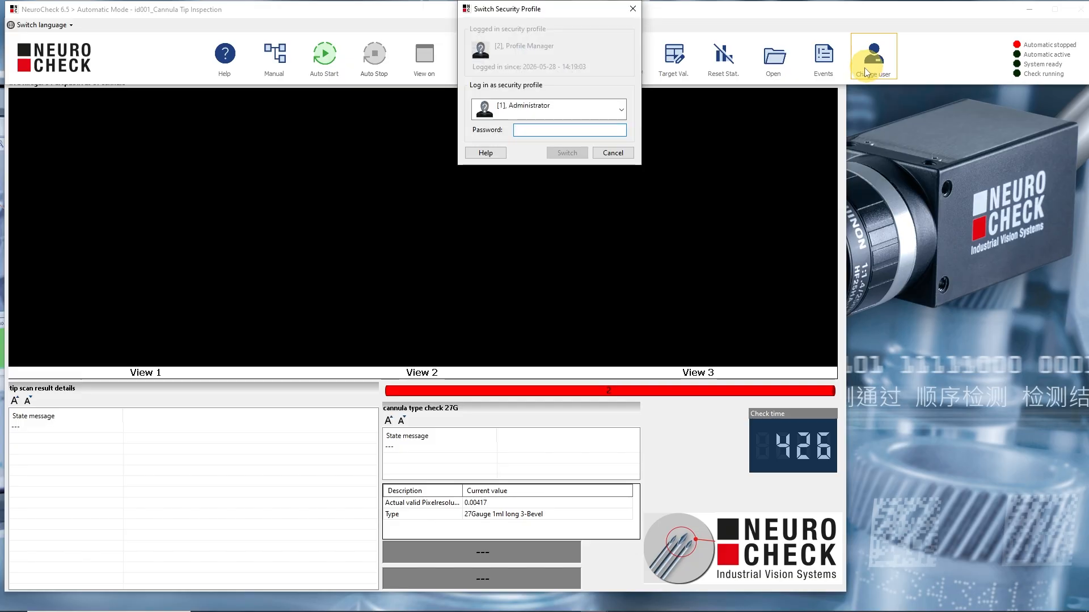
left_click(593, 107)
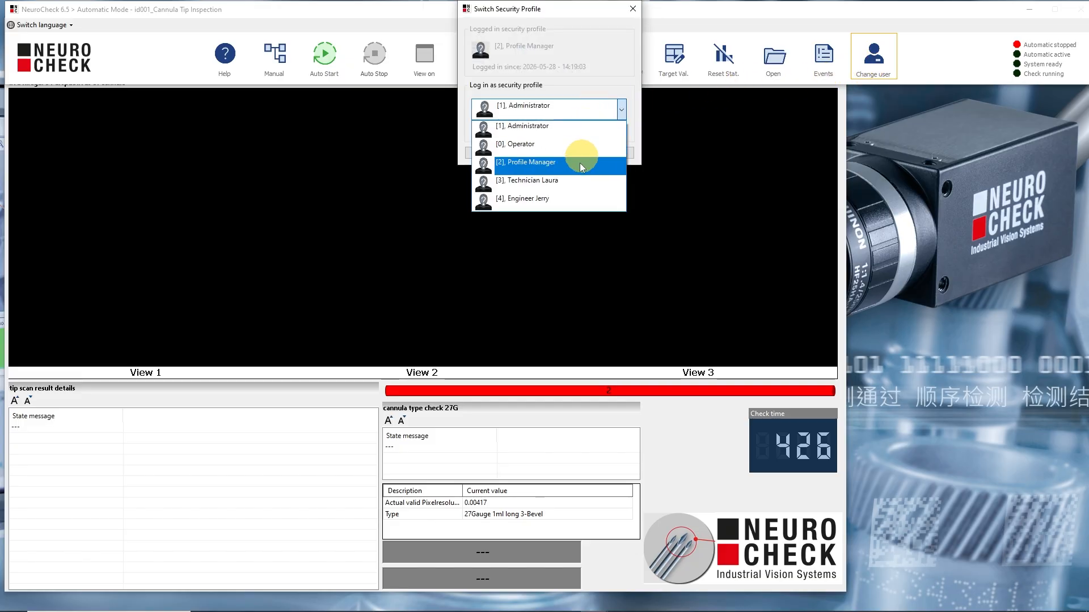
left_click(570, 197)
left_click(550, 131)
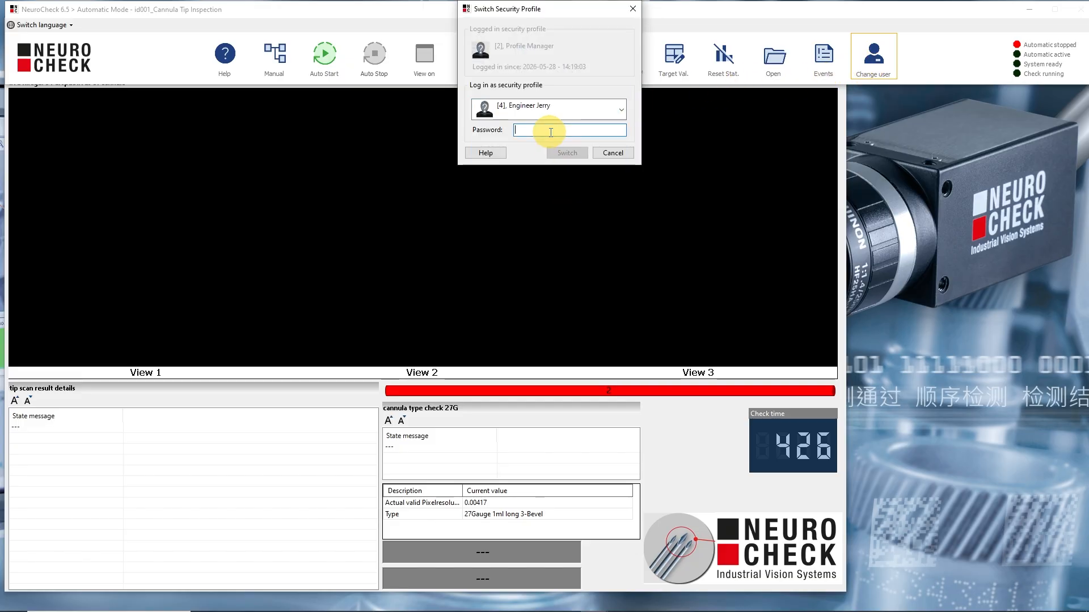
type("******")
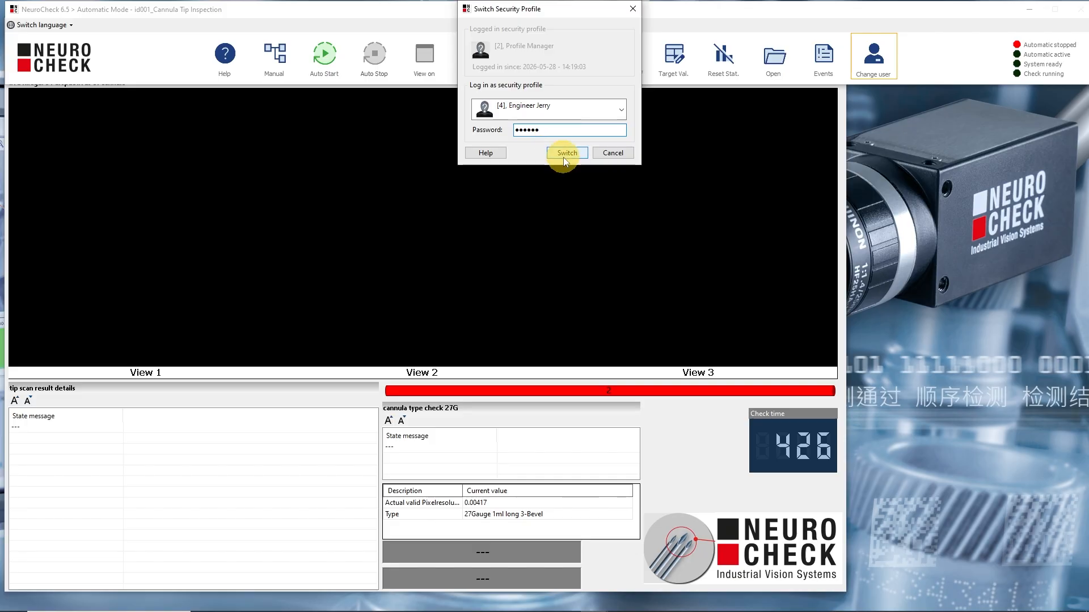
left_click(564, 157)
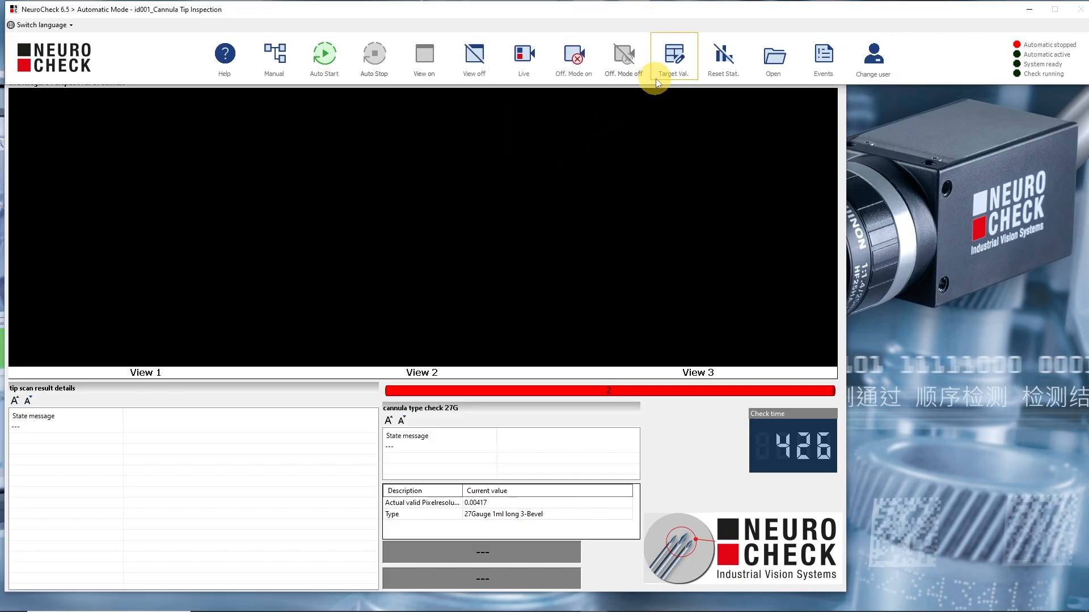
- Set the Cannula Diameter Target Value of Cannula Type Check 27G to 0.4 and apply it
left_click(666, 66)
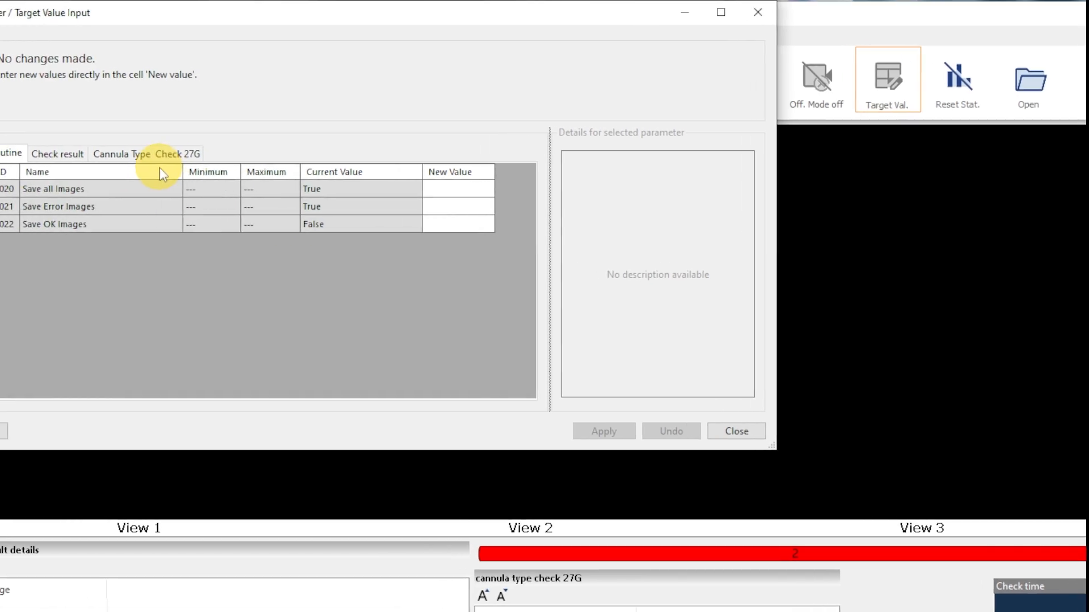
left_click(159, 155)
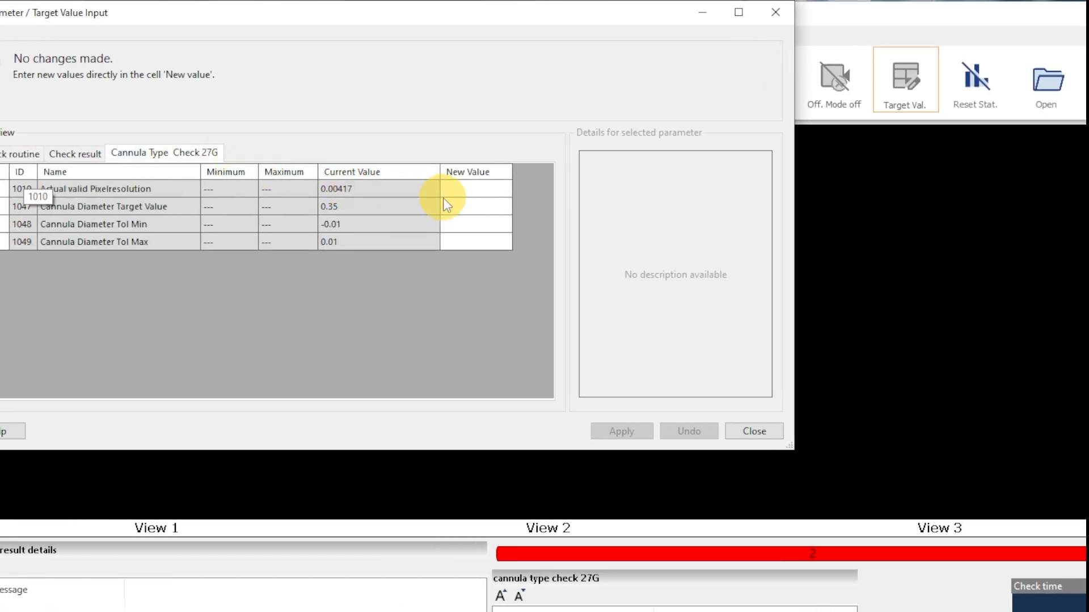
left_click(443, 198)
type("0.4")
key("Return")
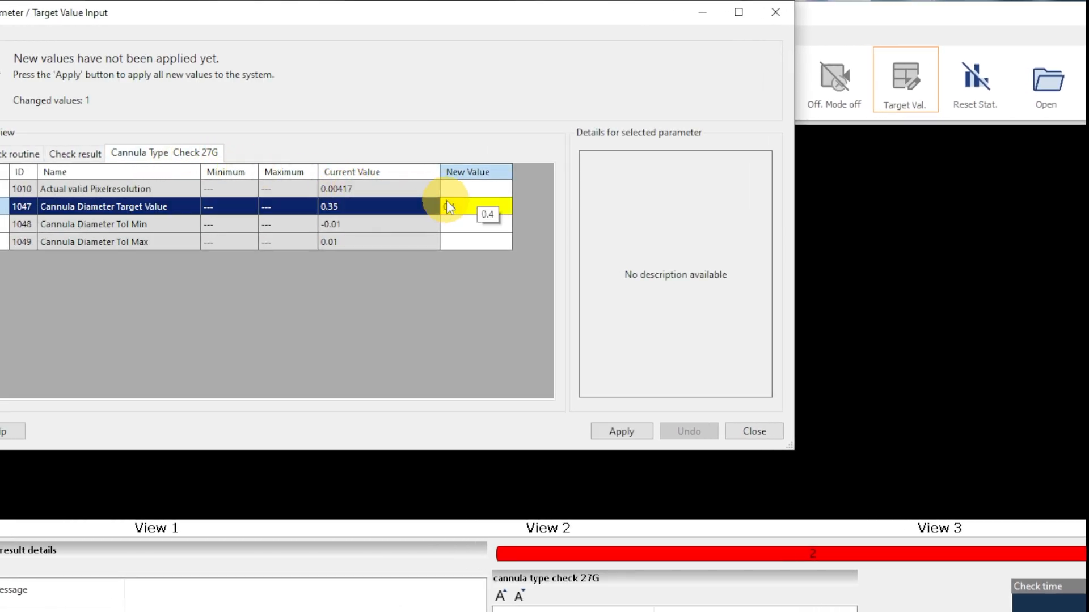
left_click(622, 431)
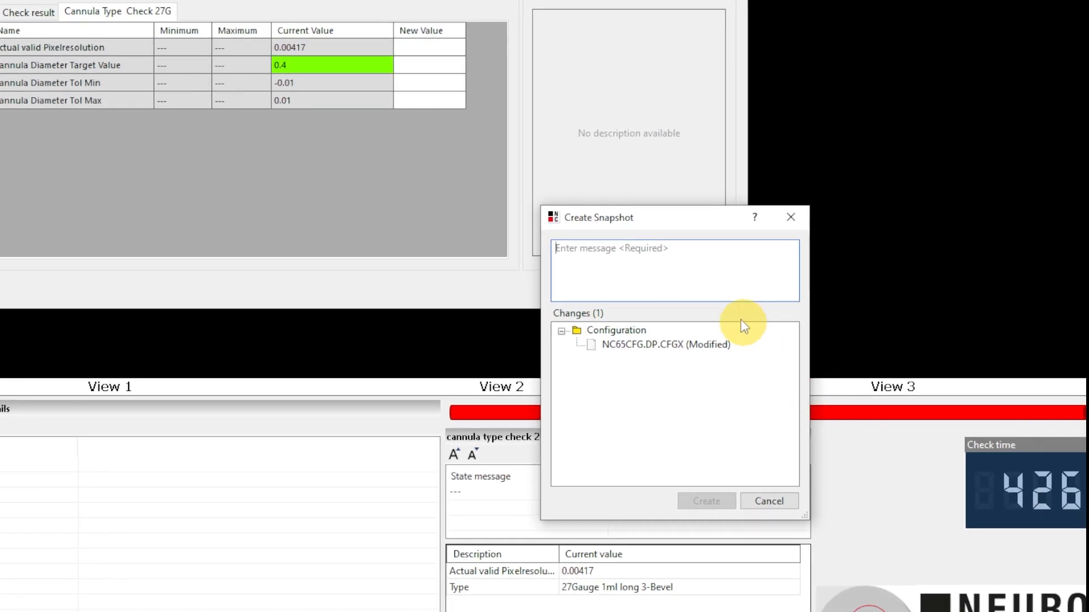
- Create a snapshot of the configuration change with the message "adjusted target cannula diameter" and close the target value input
type("adjusted target ca")
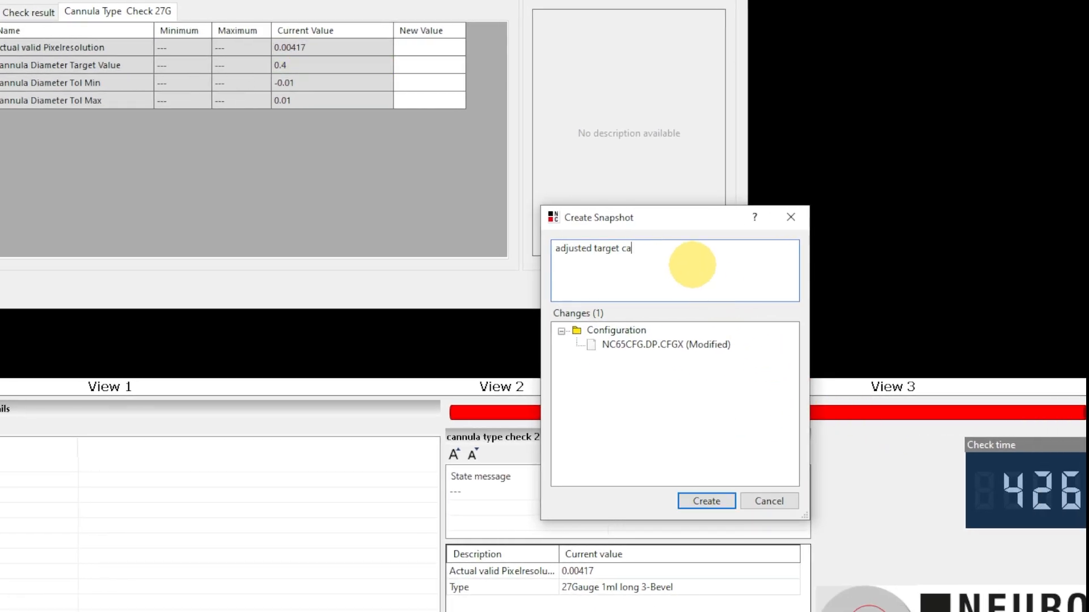
type("nnula diameter")
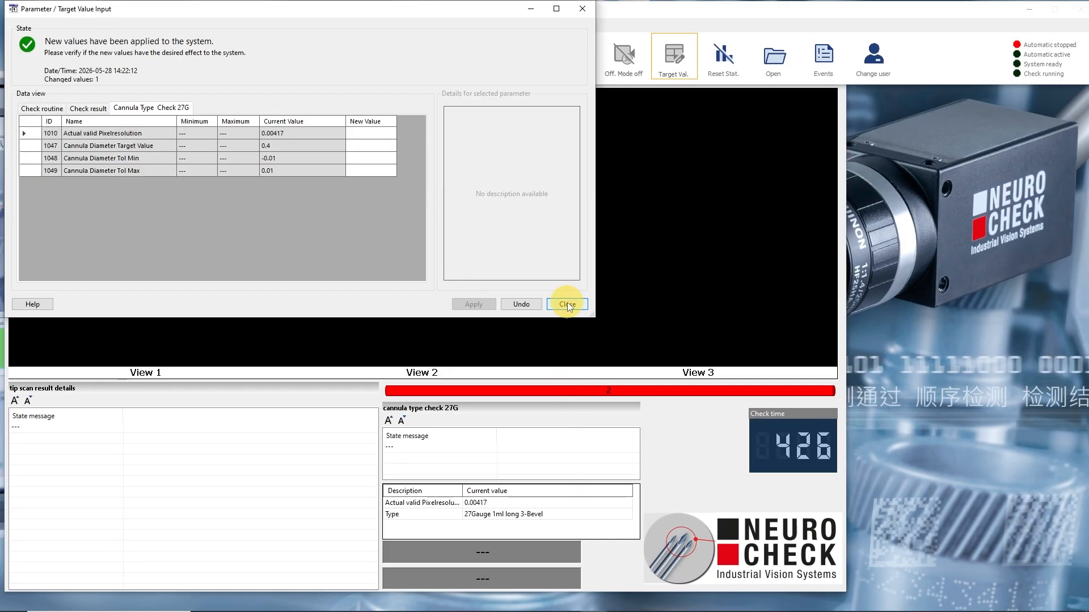
left_click(567, 304)
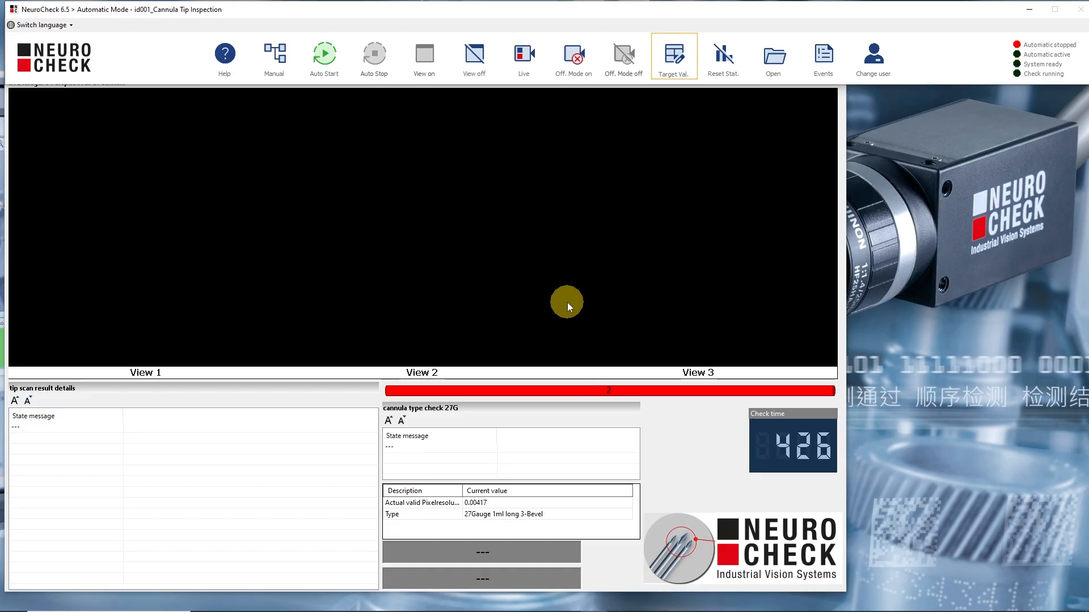
- Switch the logged-in security profile to the technician's profile, entering its password
left_click(871, 67)
left_click(607, 114)
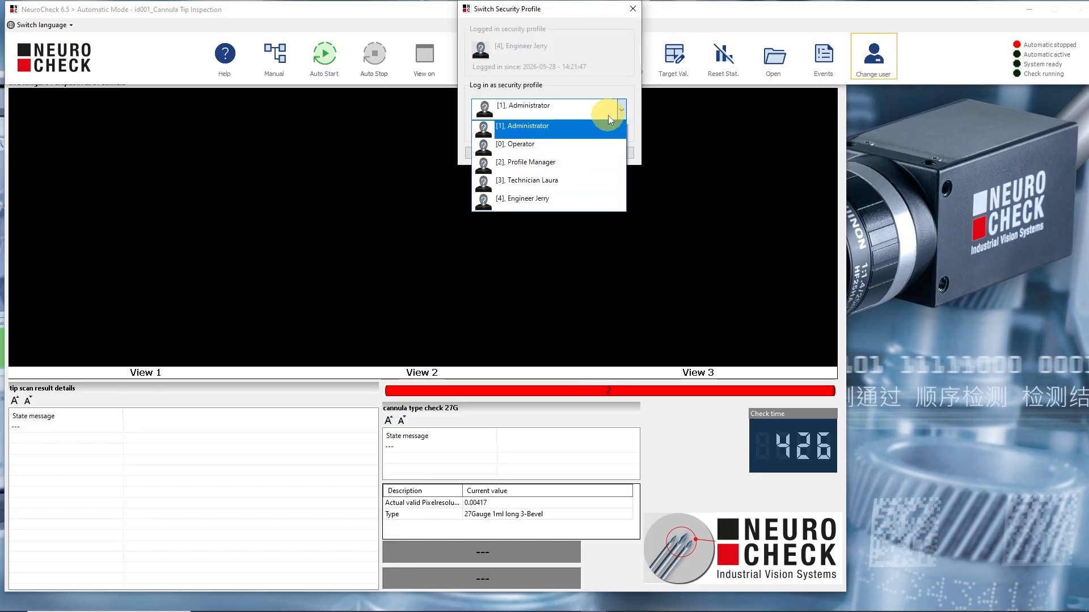
left_click(588, 179)
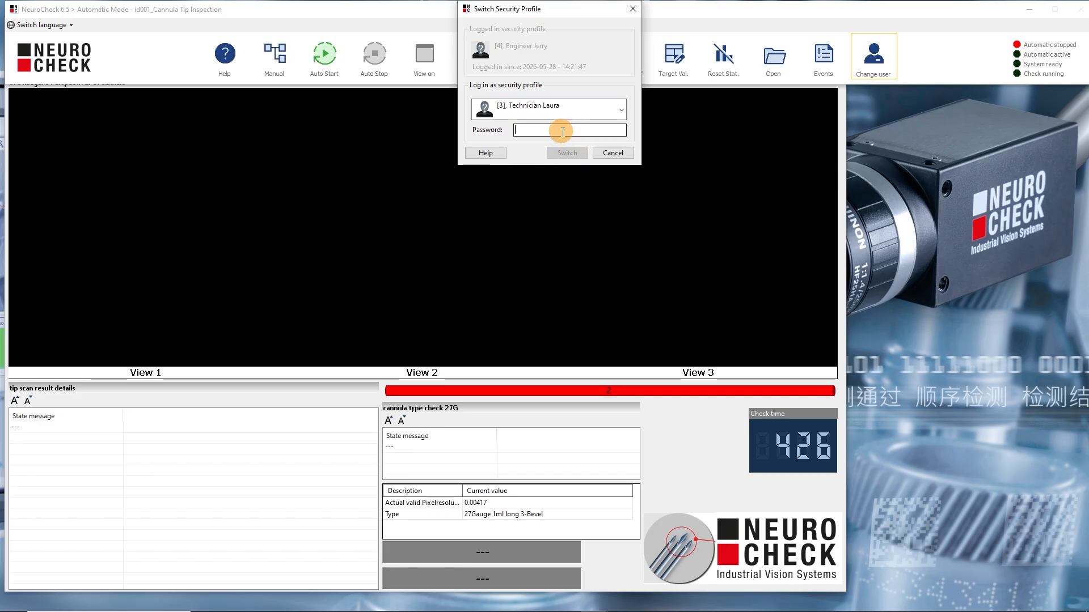
left_click(560, 130)
type("***")
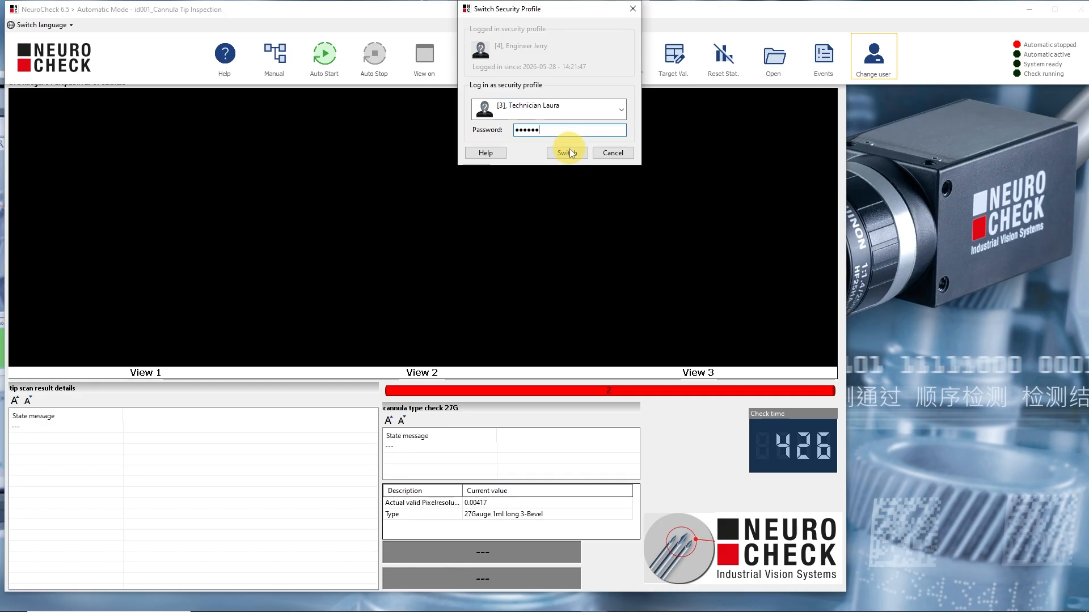
type("***")
left_click(569, 151)
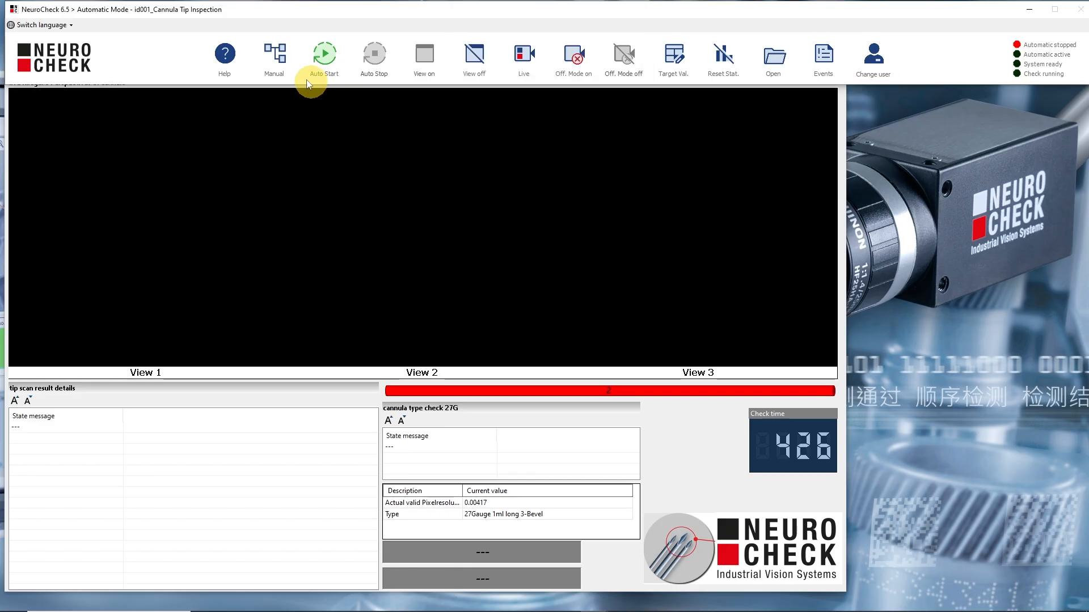
- In Manual Mode, set the manual threshold of Determine Threshold in Cannula Tip Inspection View 2 to 140
left_click(272, 57)
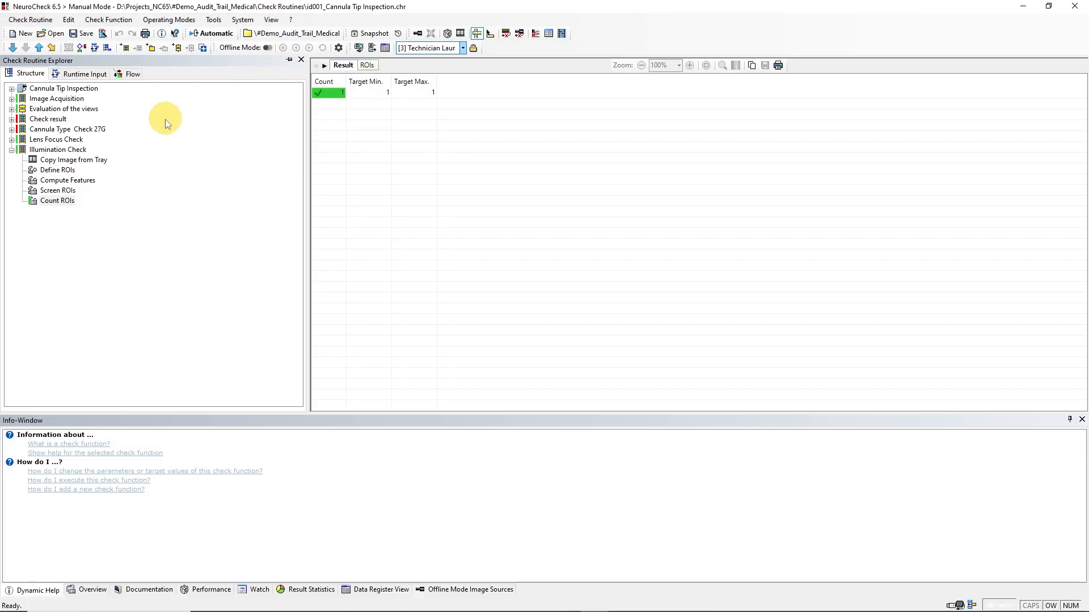
left_click(11, 108)
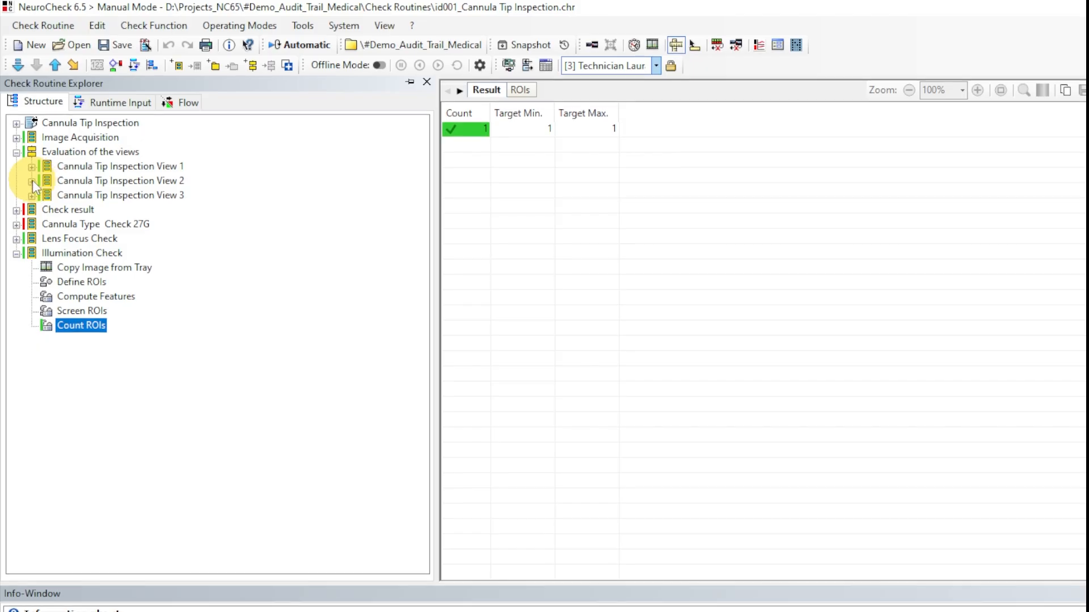
left_click(32, 183)
double_click(95, 169)
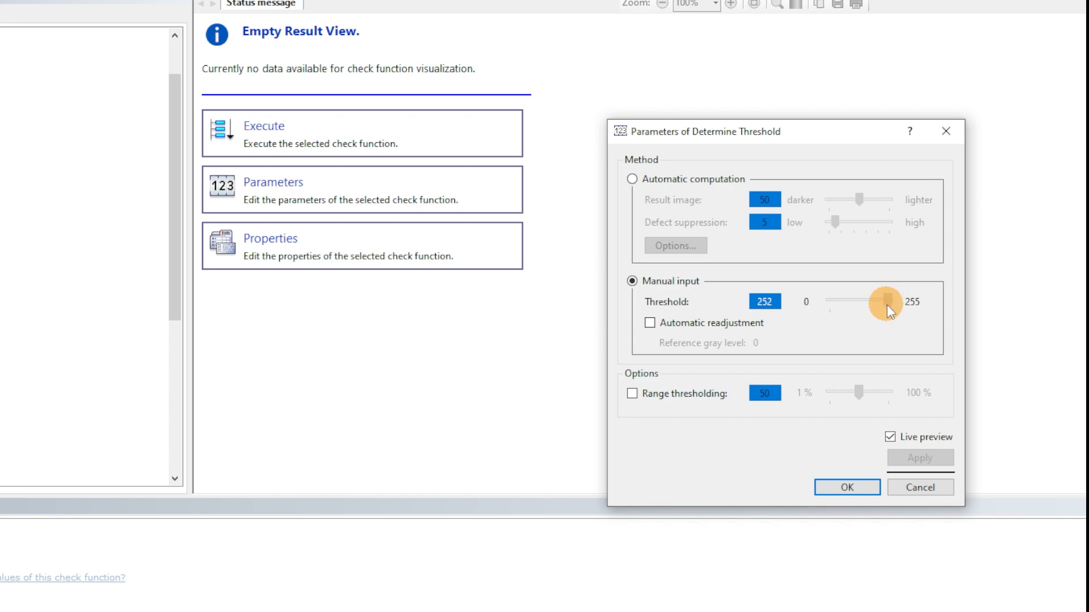
left_click_drag(887, 305, 861, 308)
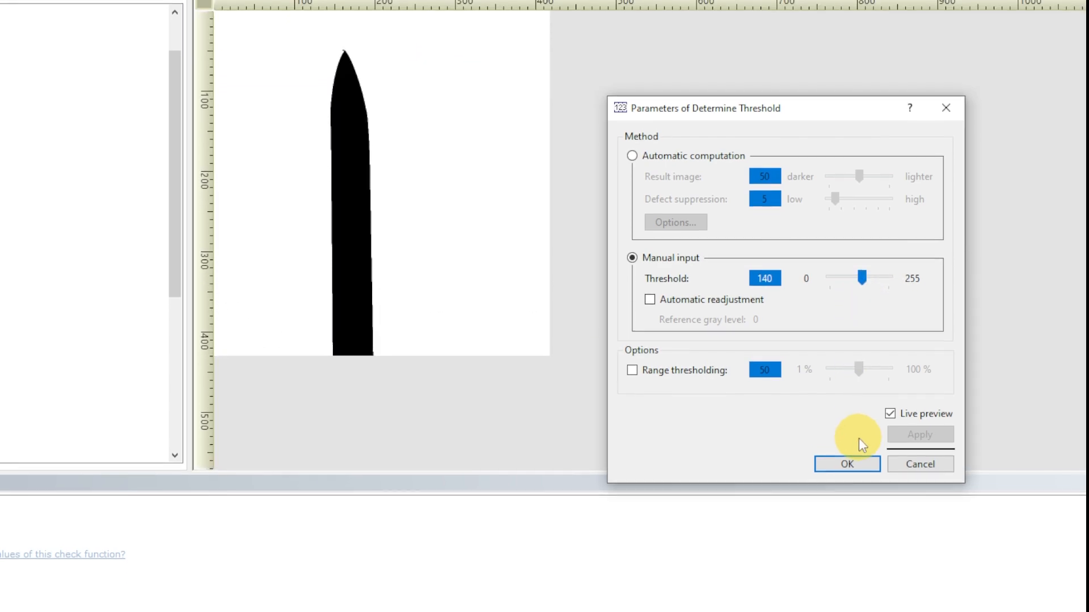
left_click(850, 486)
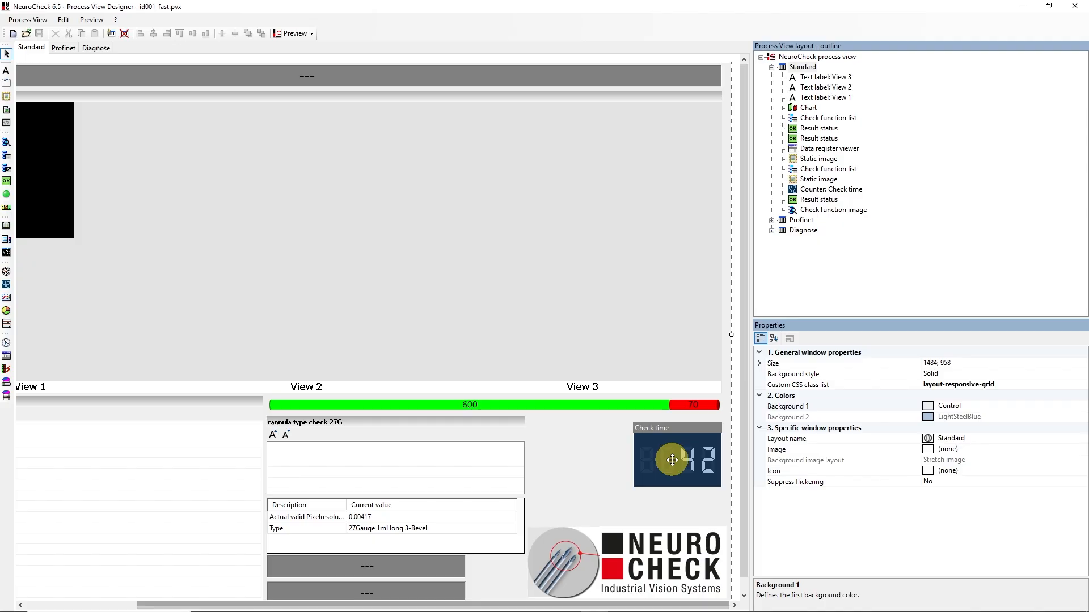
- Change the display mode of the Check time counter in the id001_fast.pvx process view
left_click(685, 455)
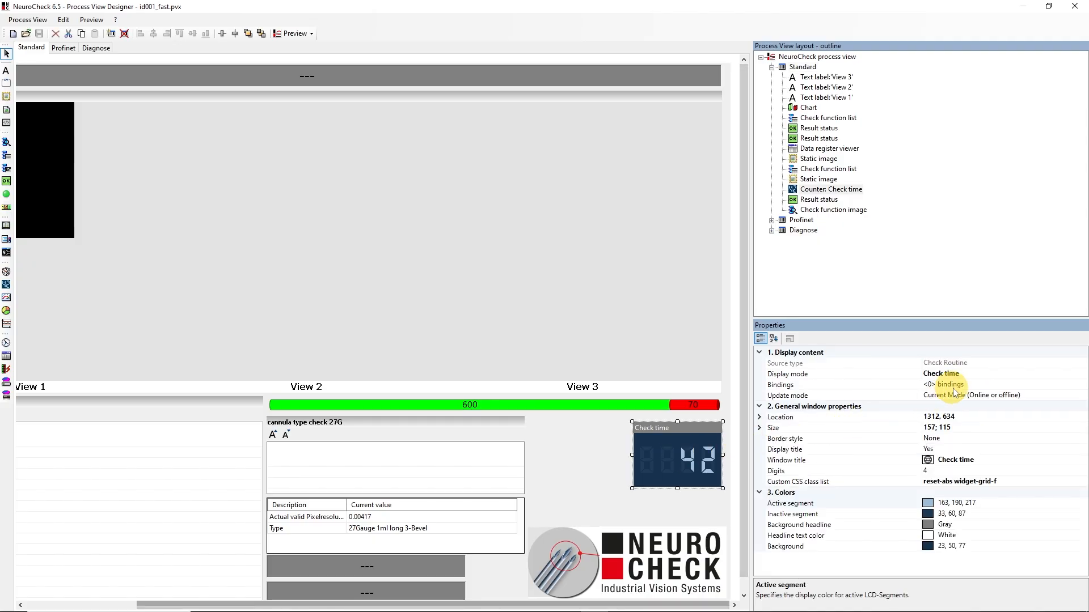
left_click(995, 373)
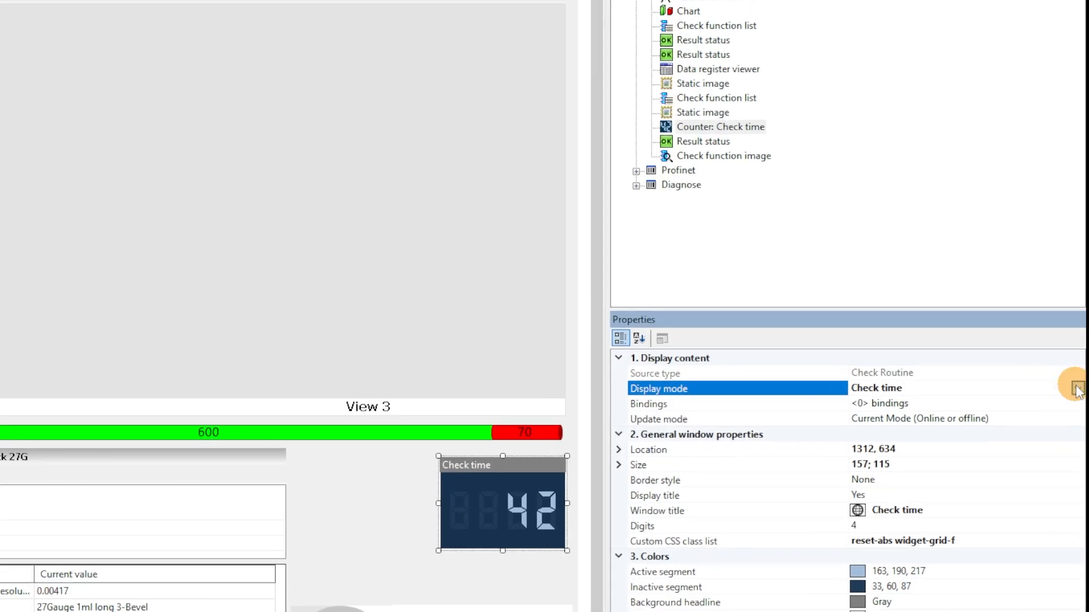
left_click(1081, 373)
left_click(958, 418)
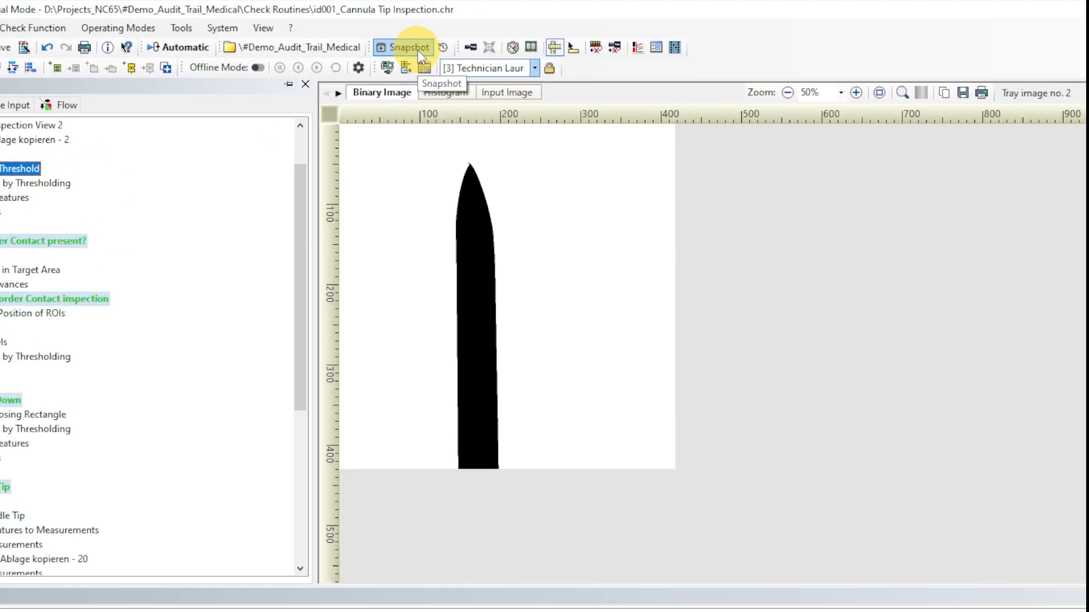
- Stage only the id001_Cannula Tip Inspection check routine and create a snapshot with the message "adjusted binary threshold for view 2"
left_click(381, 38)
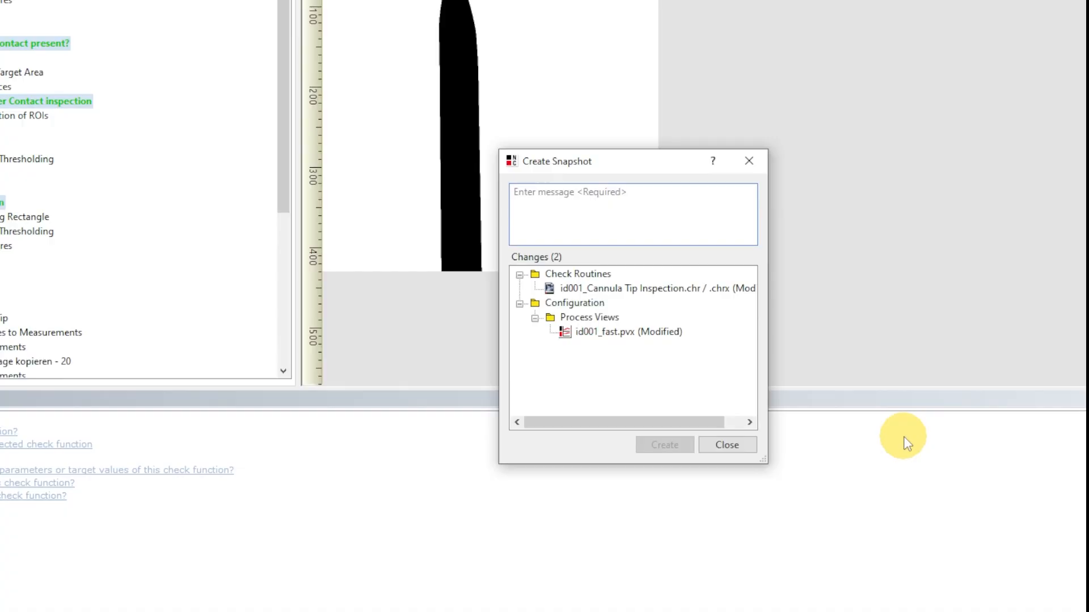
type("#")
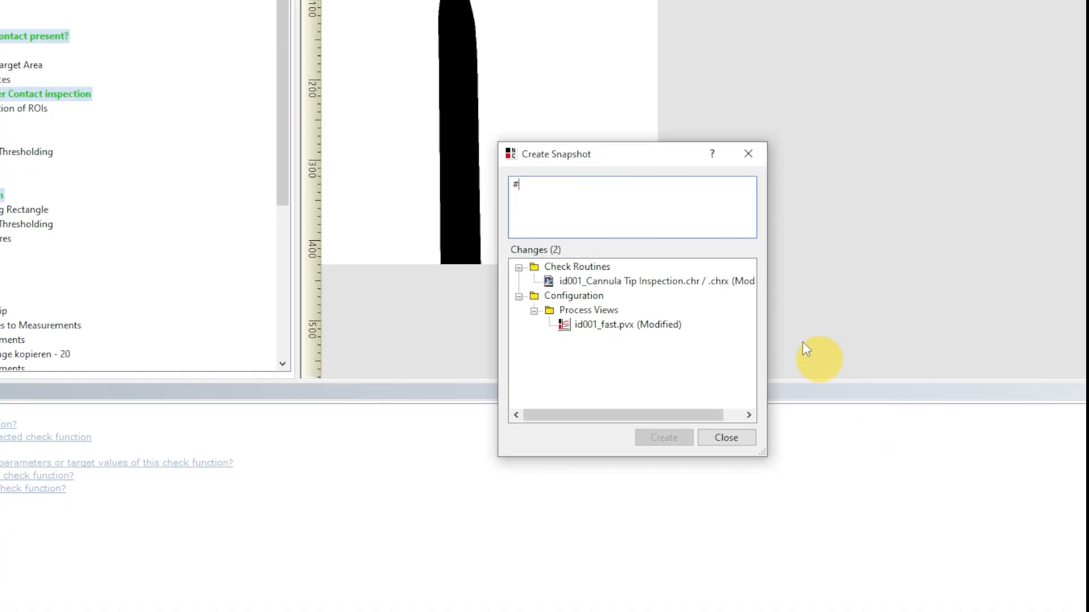
key("BackSpace")
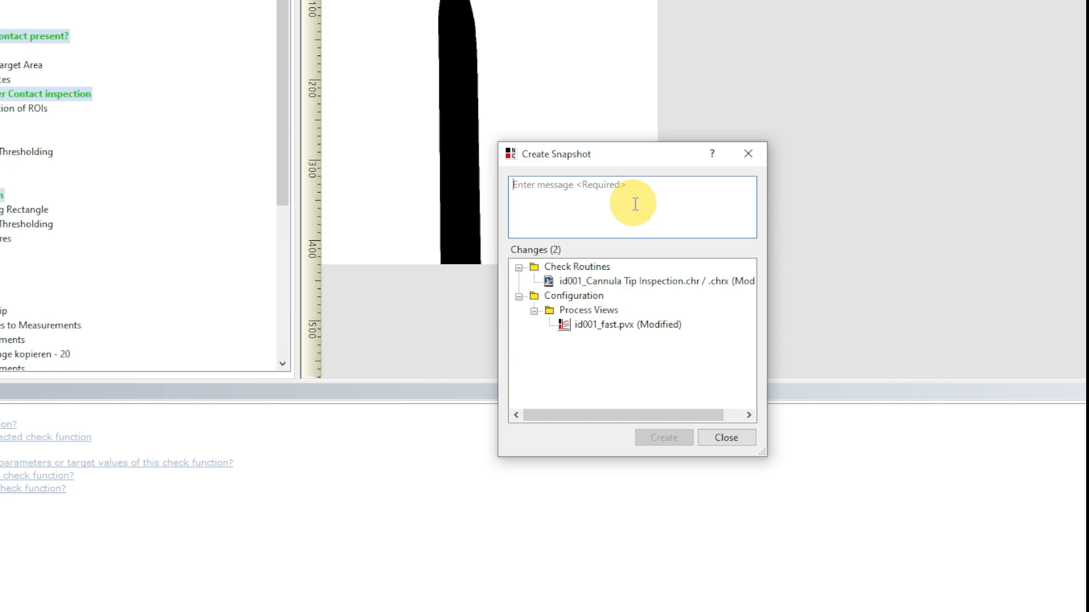
right_click(634, 285)
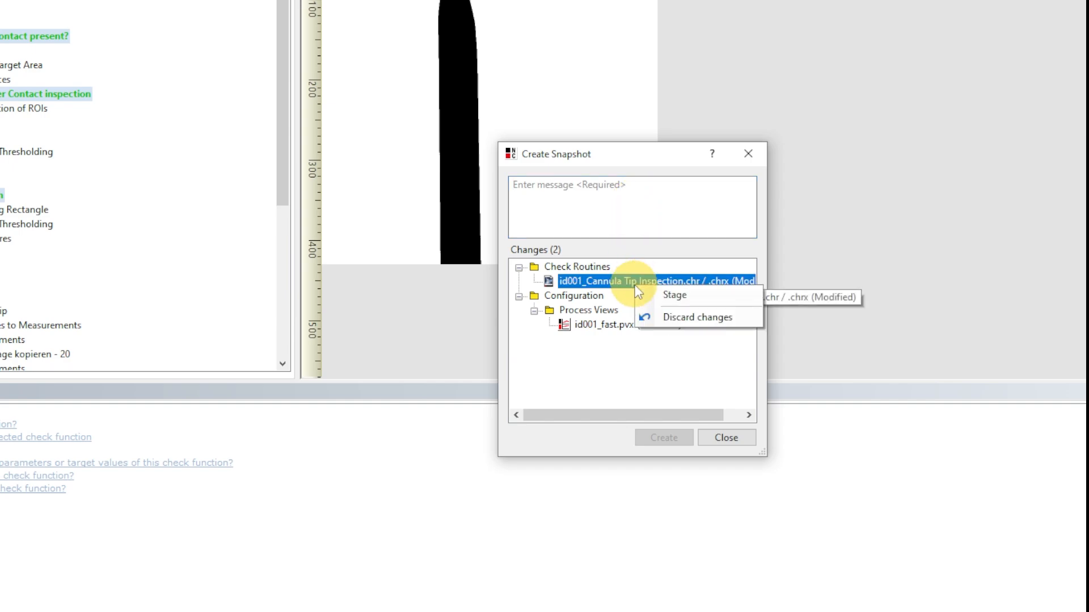
left_click(647, 295)
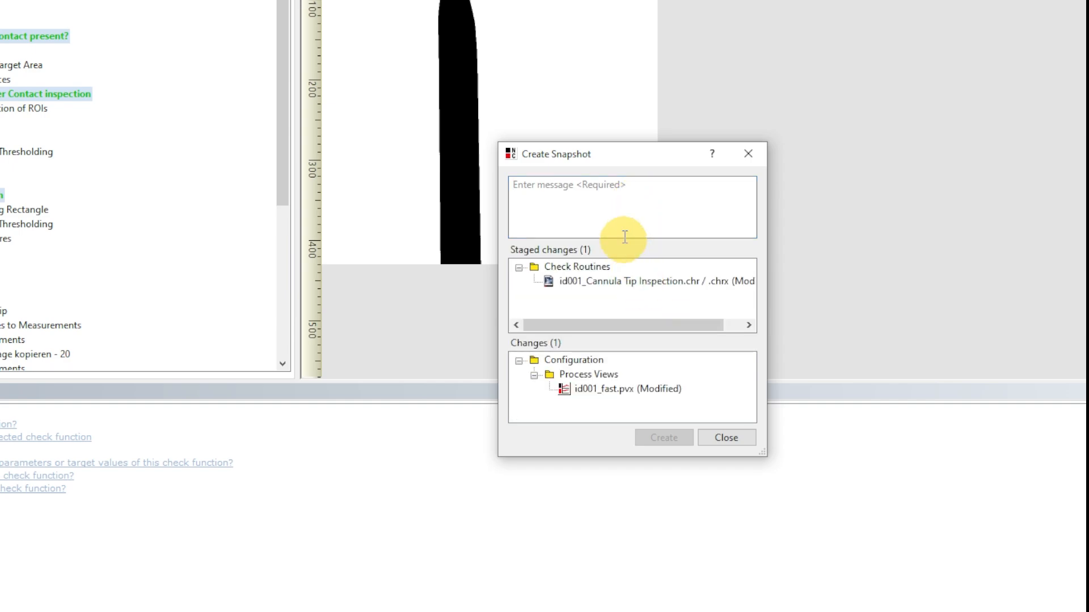
left_click(607, 198)
type("adjusted binar")
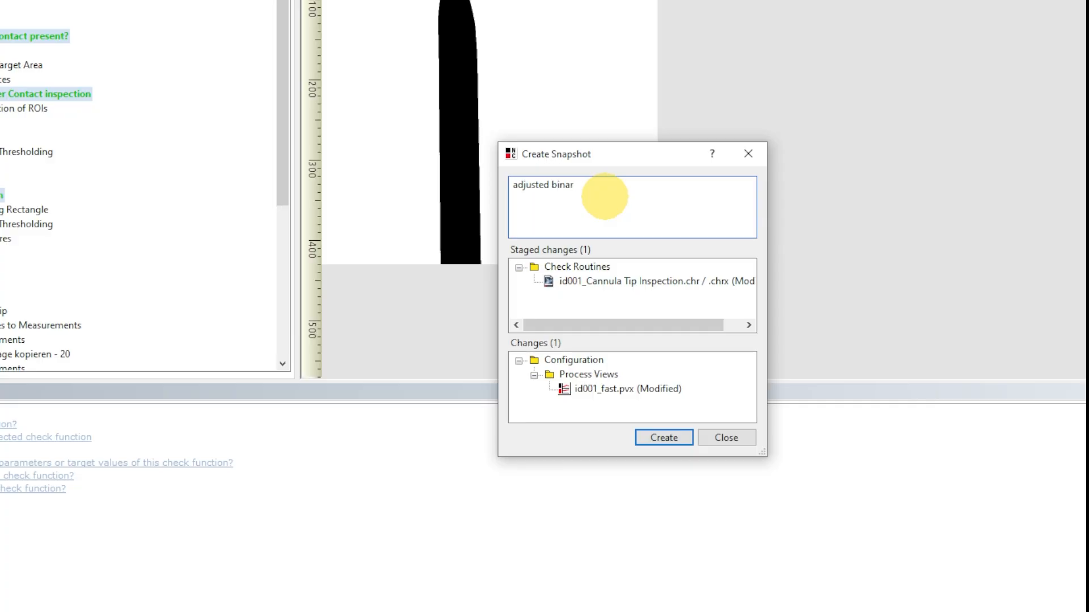
type("y threshold for view 2")
left_click(665, 435)
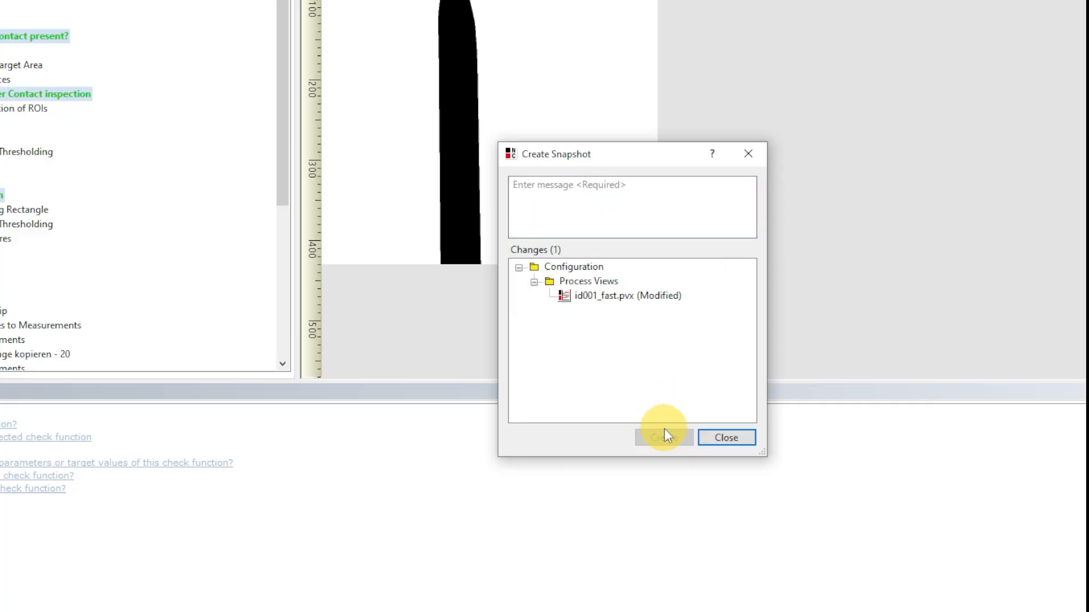
- Create a snapshot of the remaining id001_fast.pvx change with the message "changed timer in process view"
left_click(622, 188)
type("changed tim")
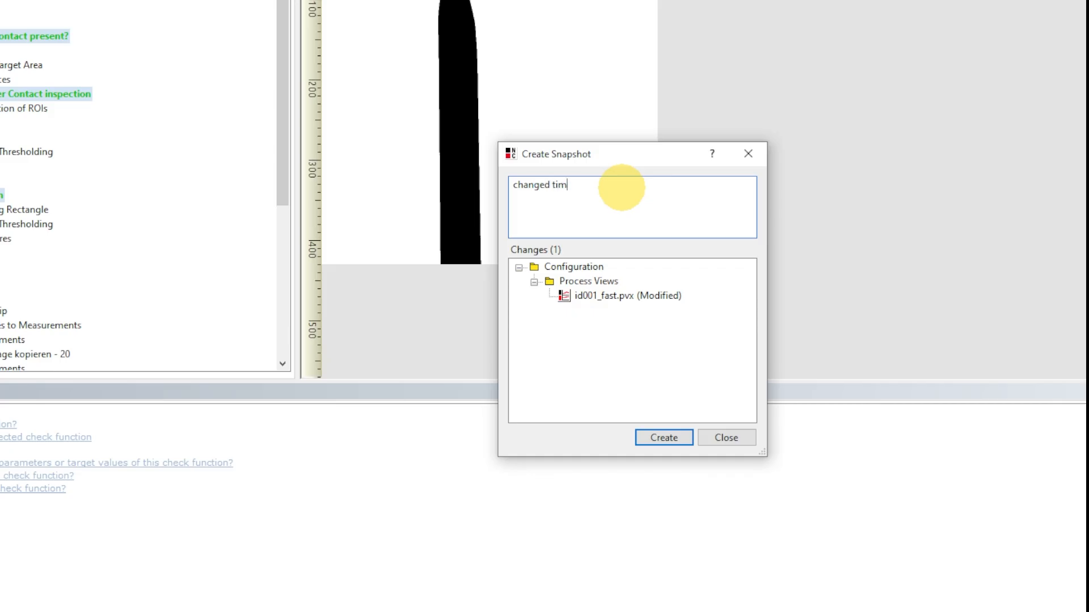
type("er in process view")
left_click(665, 437)
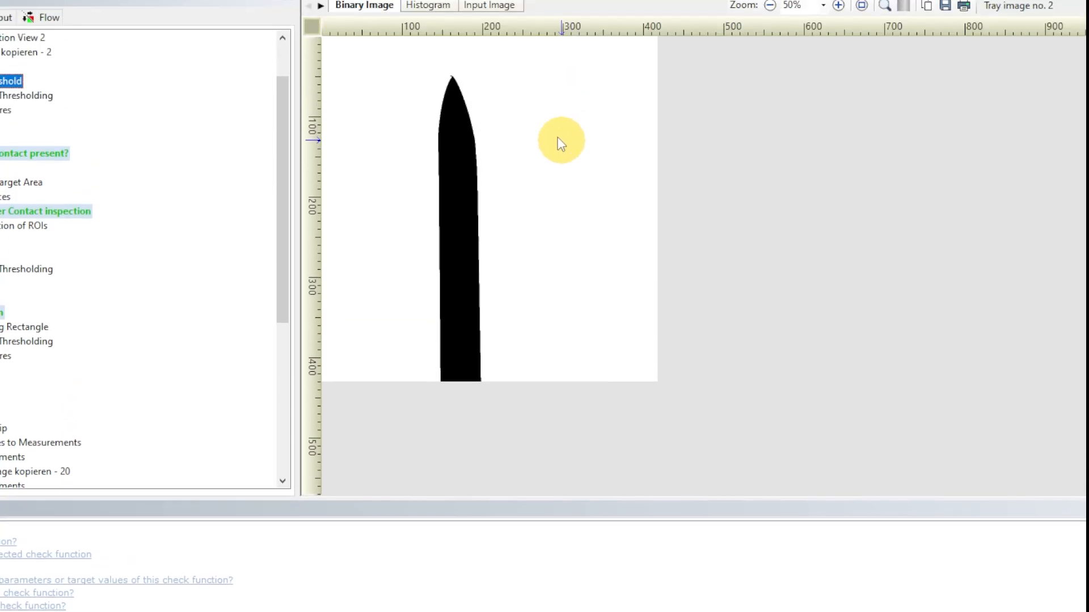
- Open the project snapshot history and compare the old and new files of the "adjusted target cannula diameter" snapshot in Meld
left_click(427, 50)
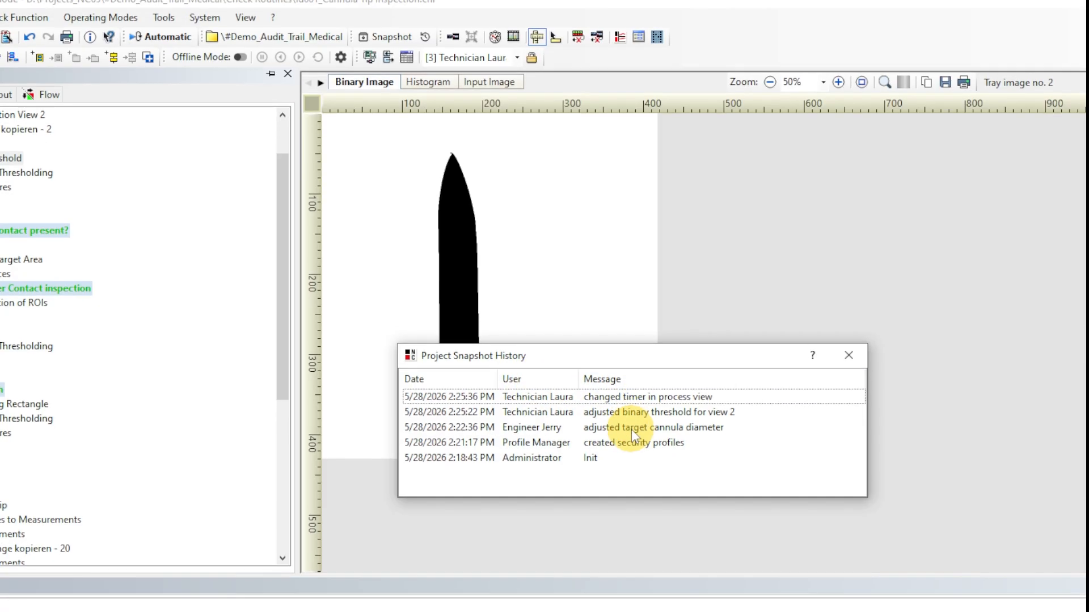
left_click(631, 430)
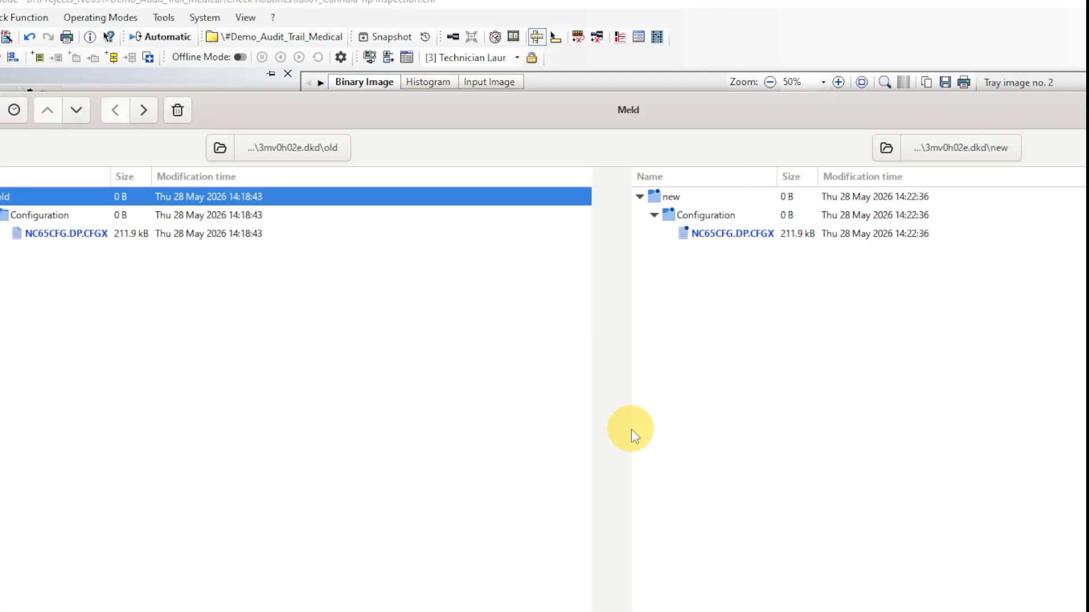
type("#+")
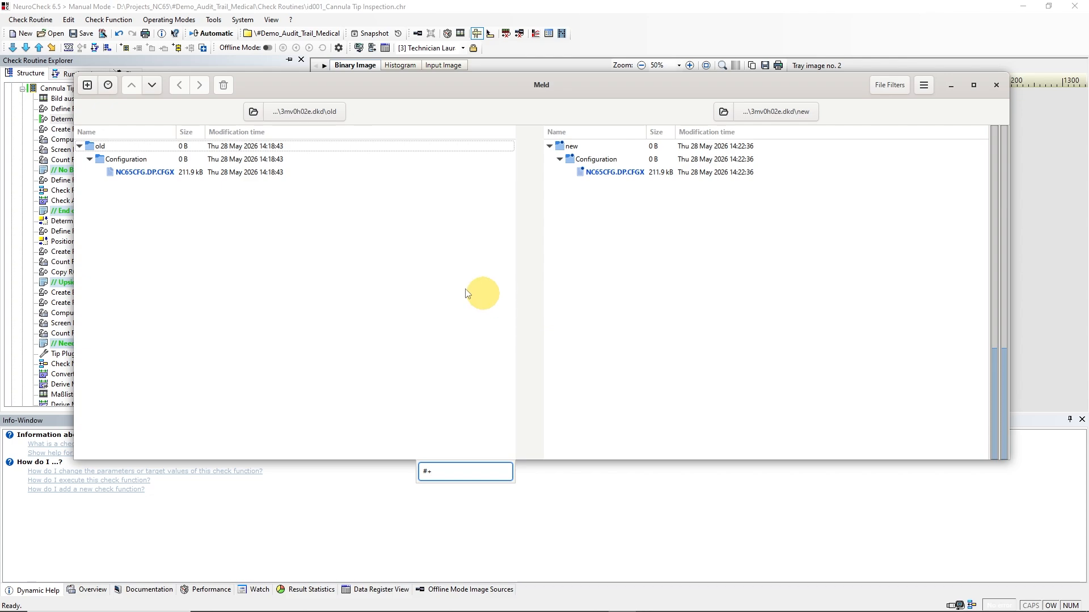
- Open the old and new NC65CFG.DP.CFGX files for comparison in Meld and go to the next difference
left_click(138, 173)
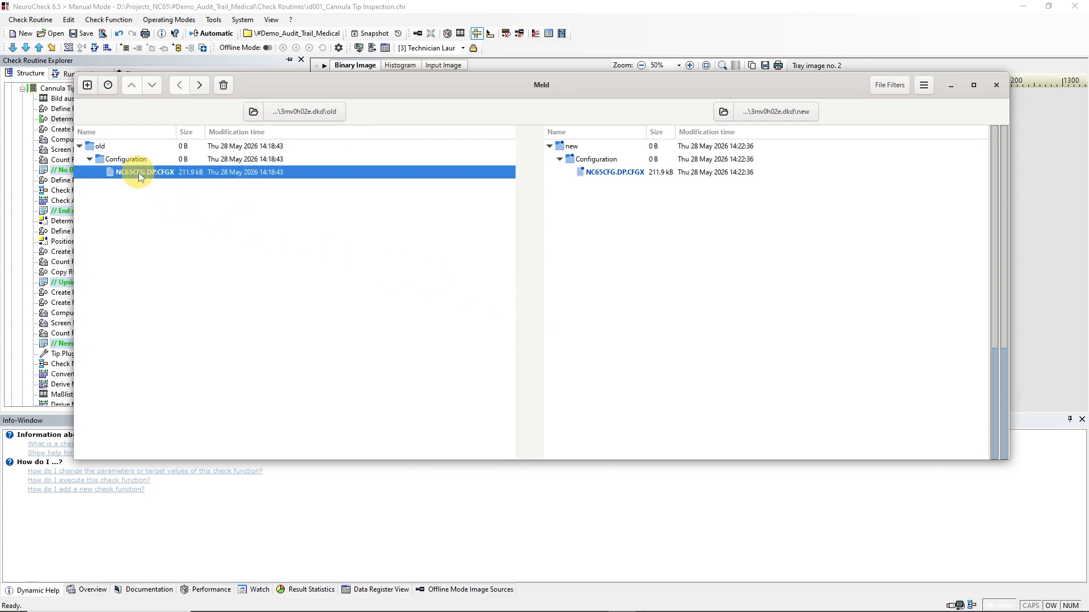
double_click(138, 173)
left_click(152, 87)
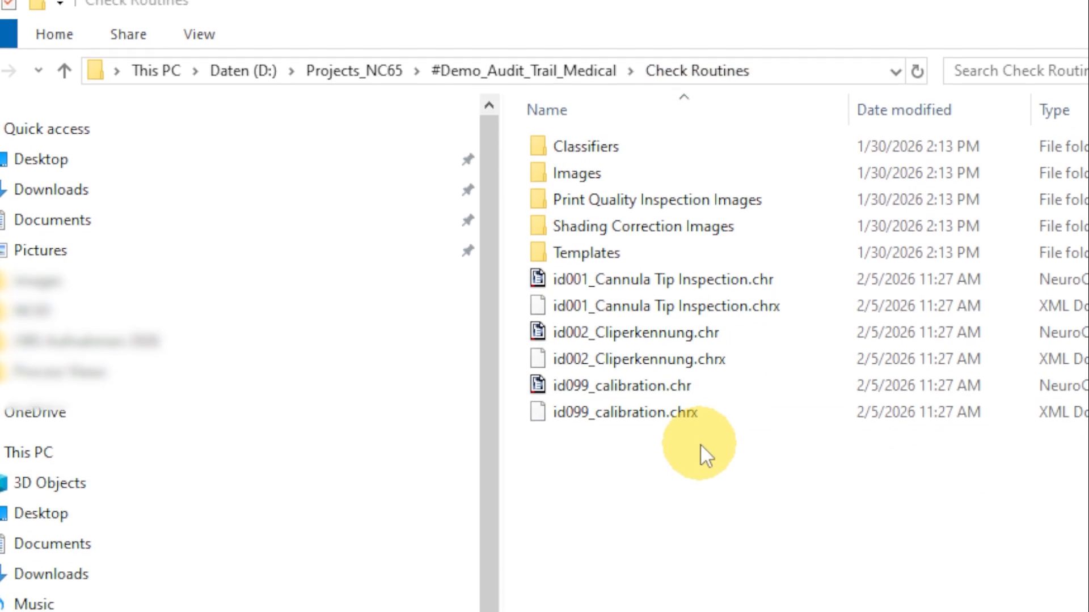
- Delete the id001, id002 and id099 check routine files from the project's Check Routines folder and launch NeuroCheck to have them restored
left_click_drag(701, 440, 668, 271)
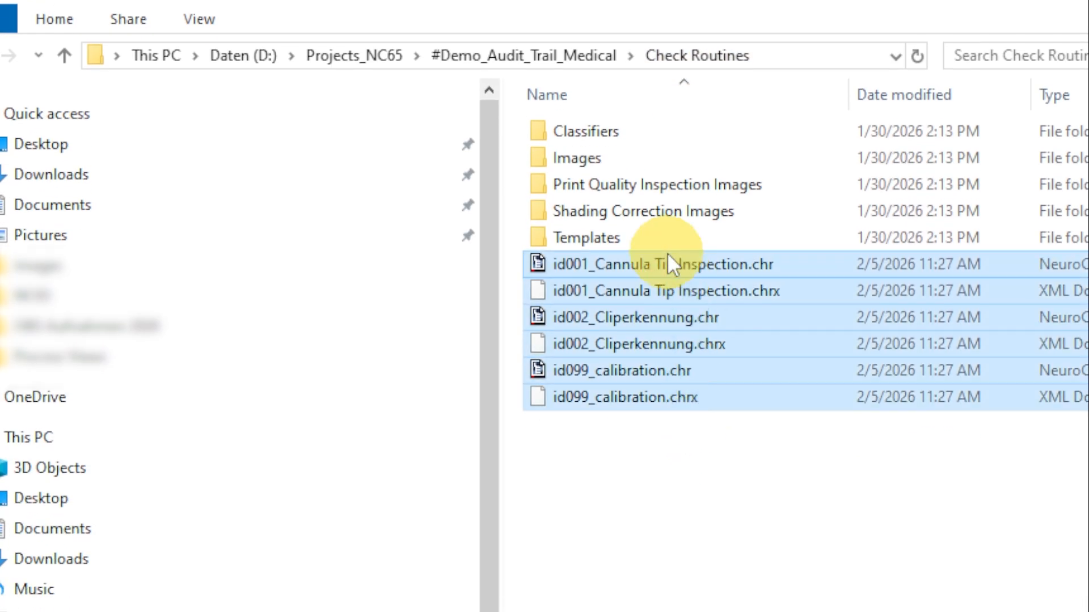
key("Delete")
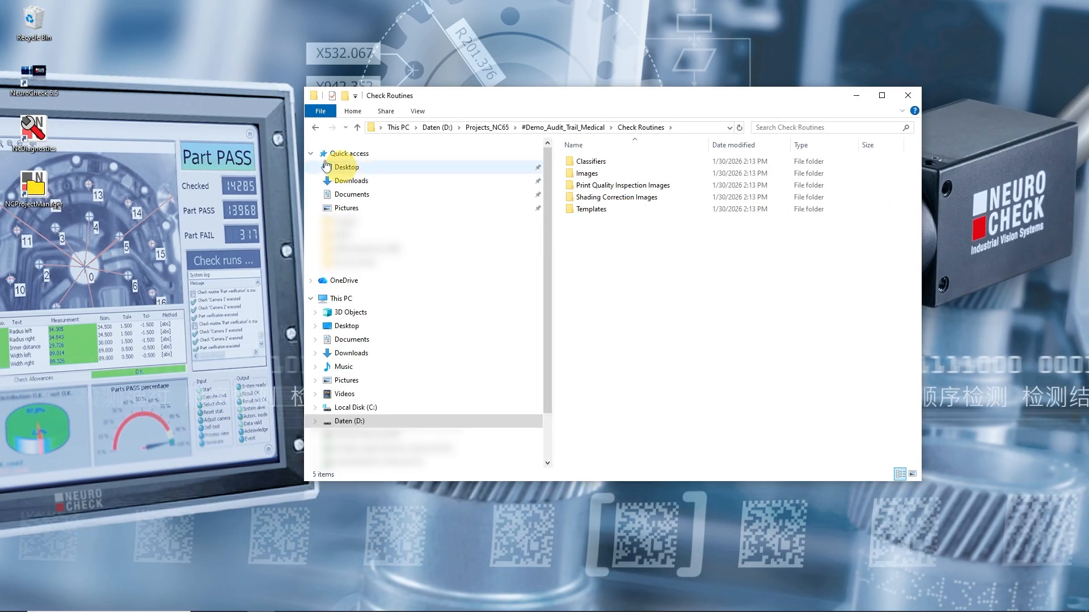
double_click(36, 71)
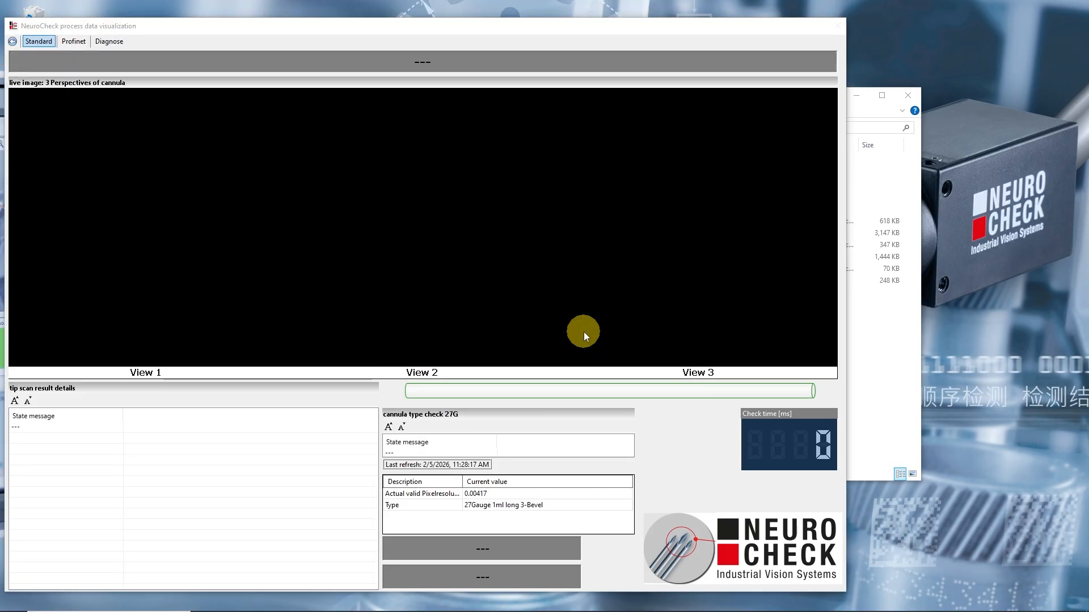
left_click(904, 359)
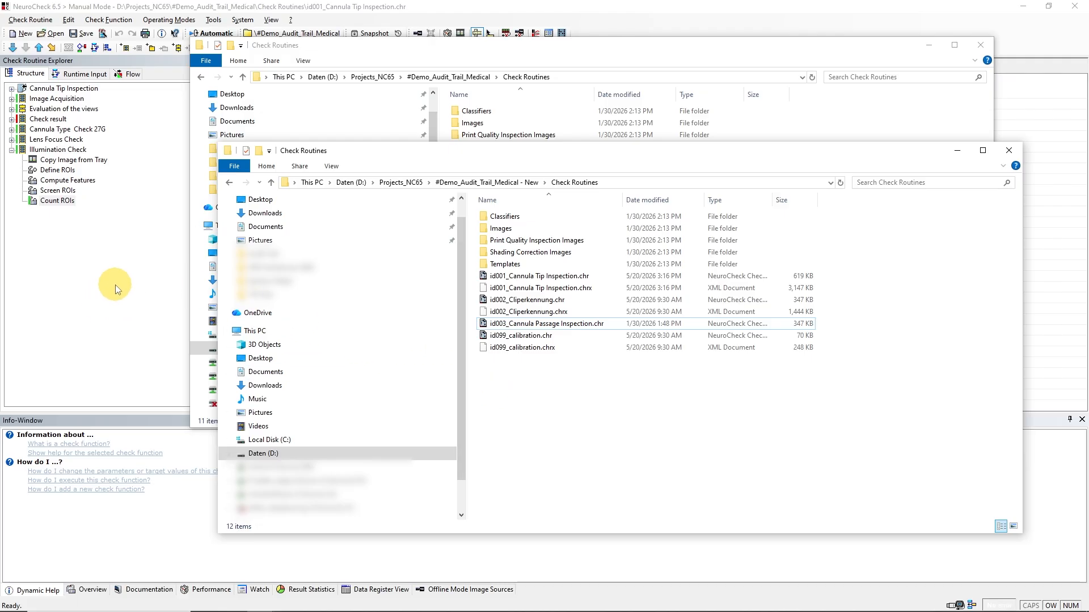
- Copy id003_Cannula Passage Inspection.chr from the "#Demo_Audit_Trail_Medical - New" Check Routines folder into the Check Routines folder of #Demo_Audit_Trail_Medical
right_click(549, 324)
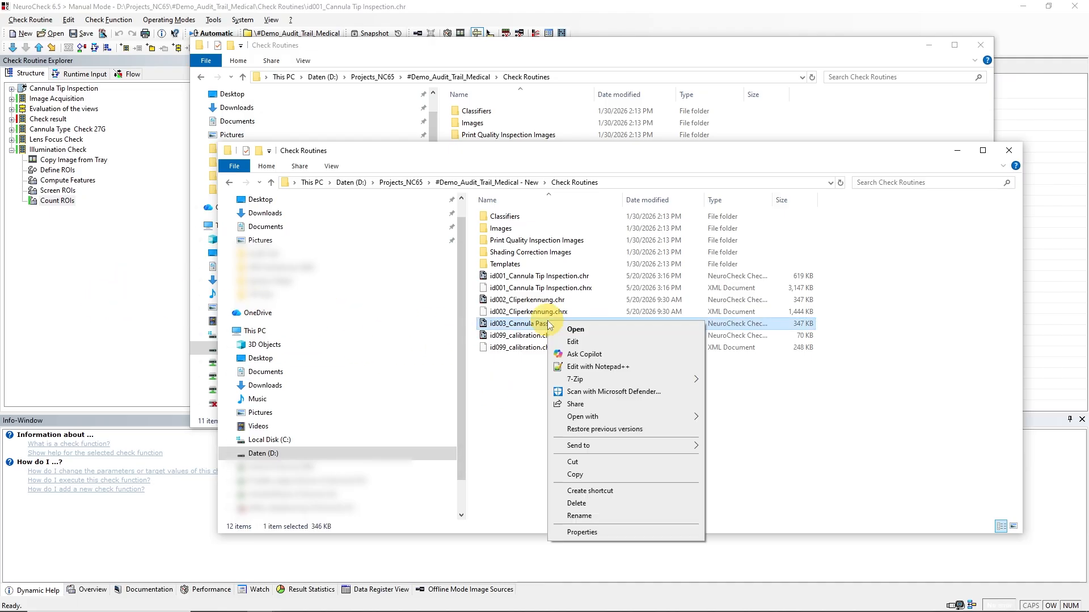
left_click(584, 473)
left_click(607, 56)
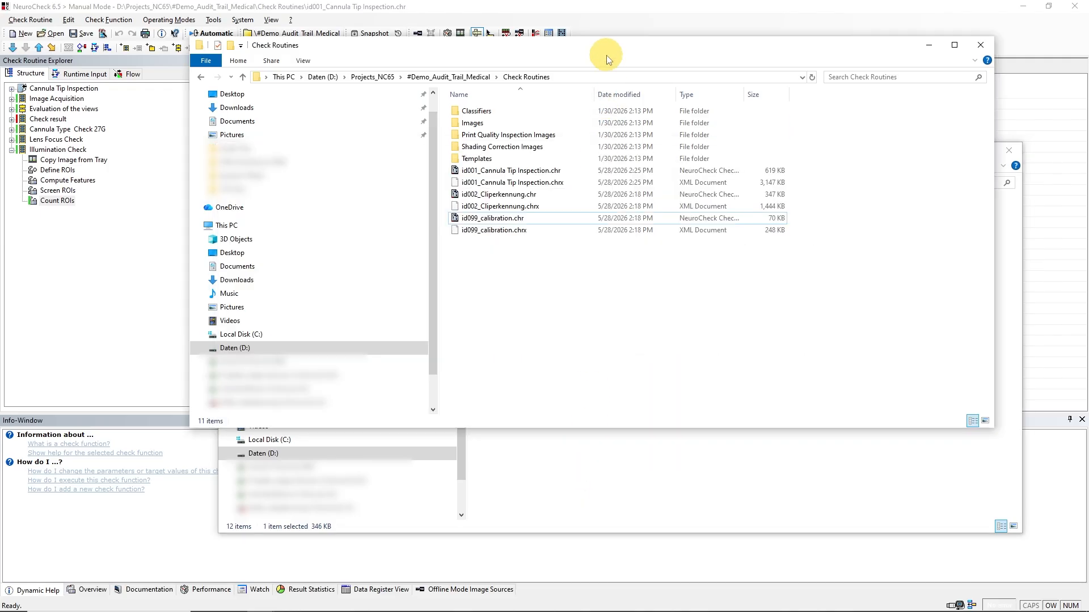
right_click(538, 282)
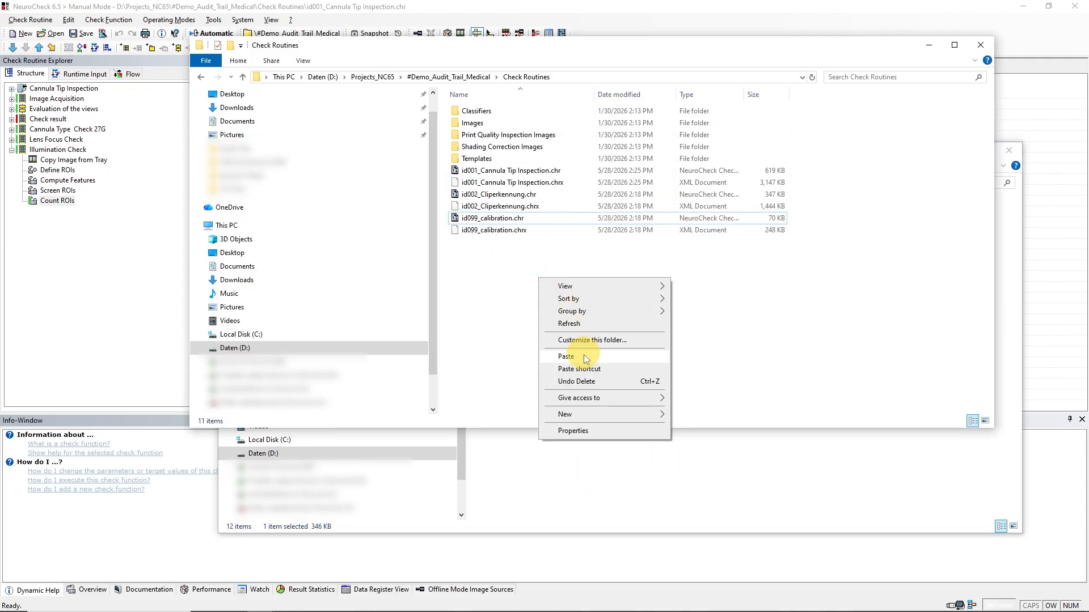
left_click(582, 356)
- Return to NeuroCheck and create a snapshot of the added id003 check routine with the message "added passage inspection chr"
left_click(565, 10)
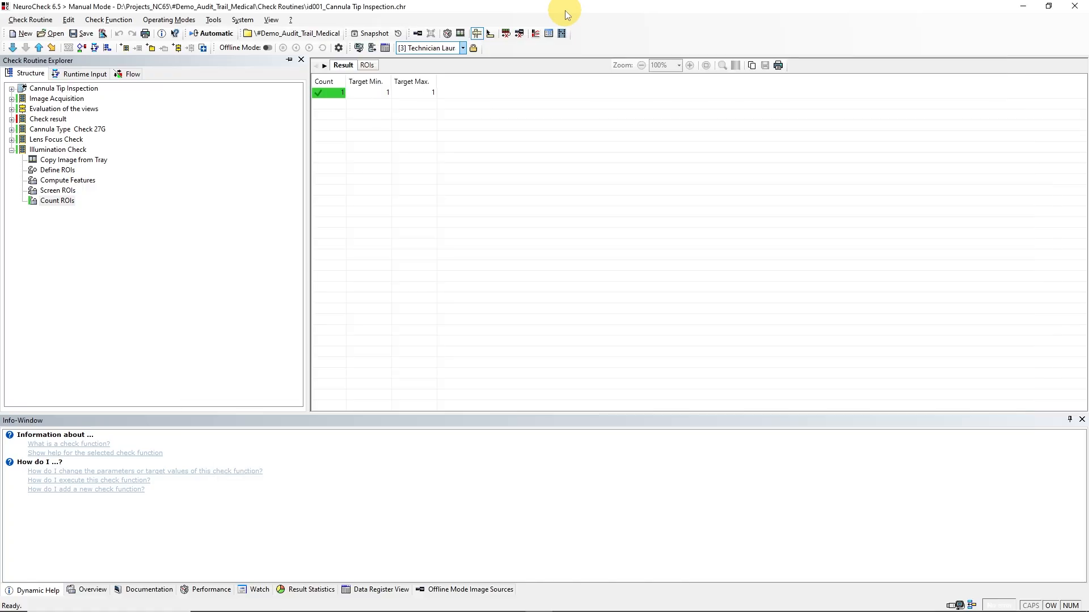
left_click(369, 35)
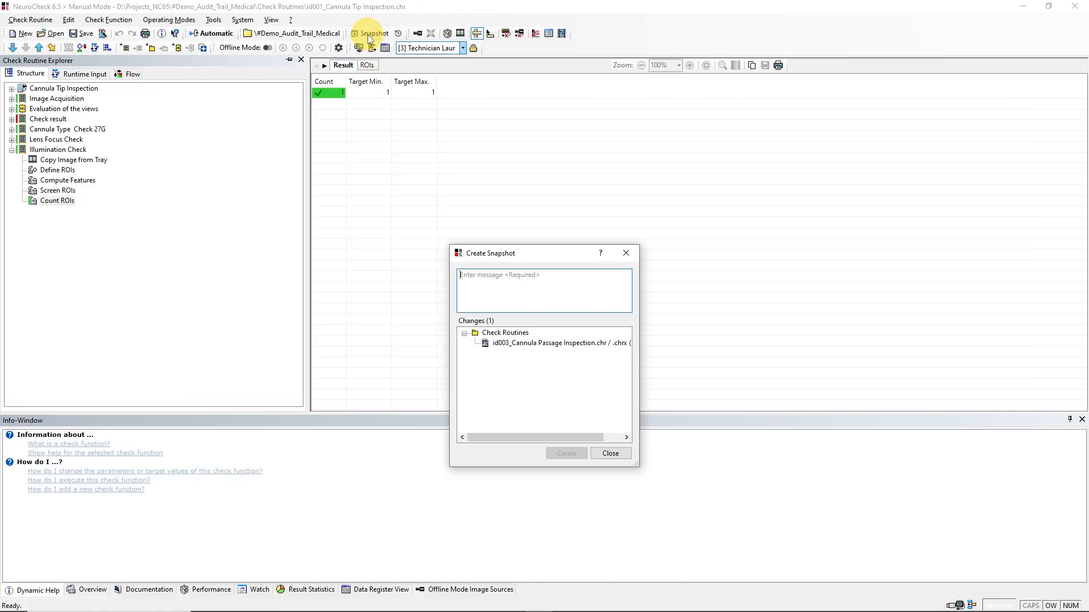
type("added passage inspection chr")
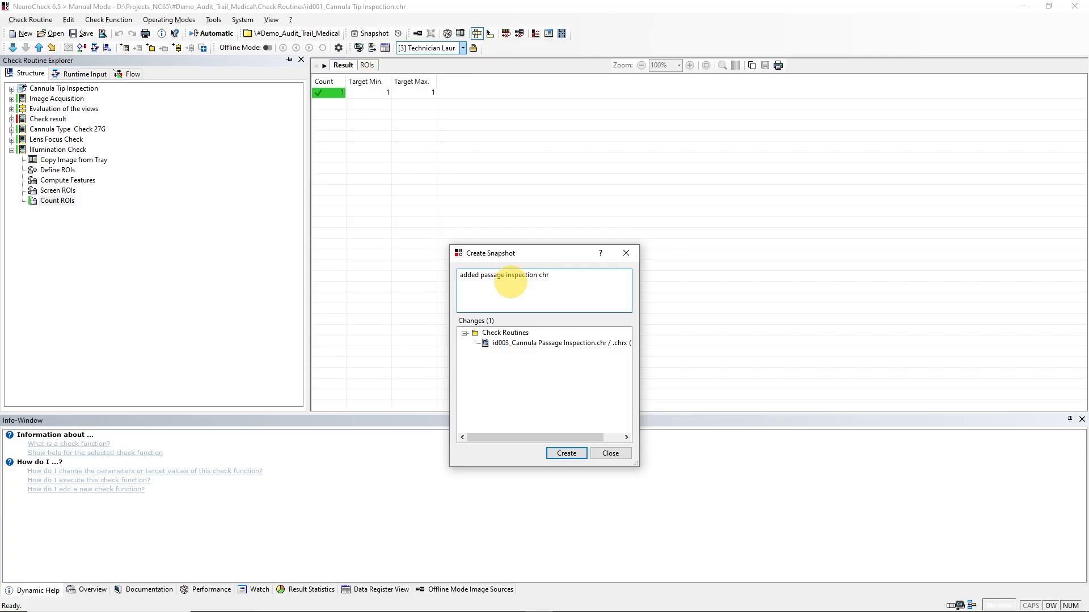
left_click(560, 454)
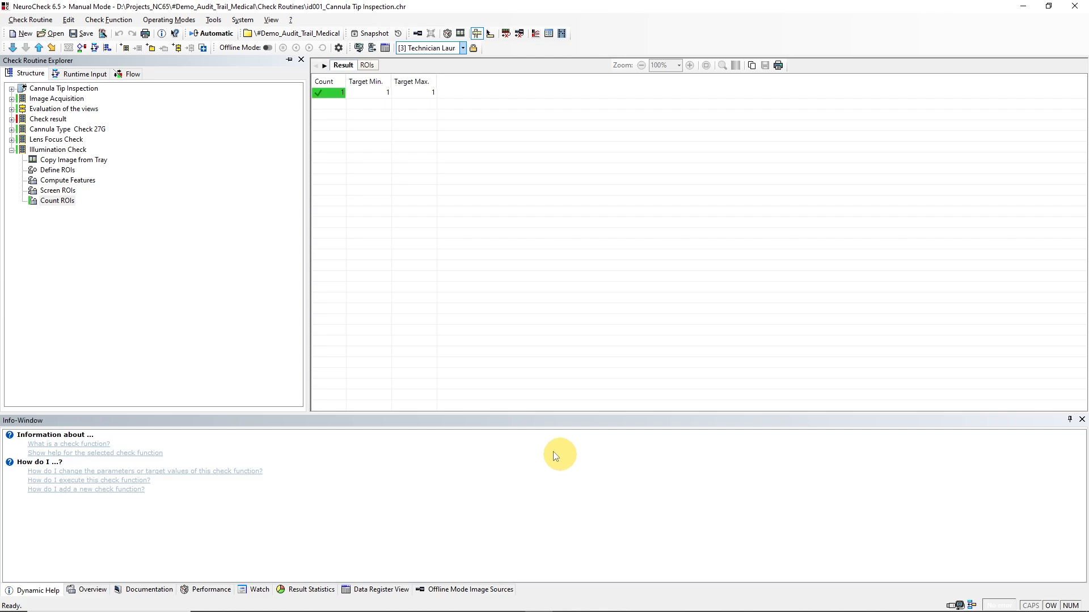
- Start a new check routine and open the import of configuration data
left_click(24, 34)
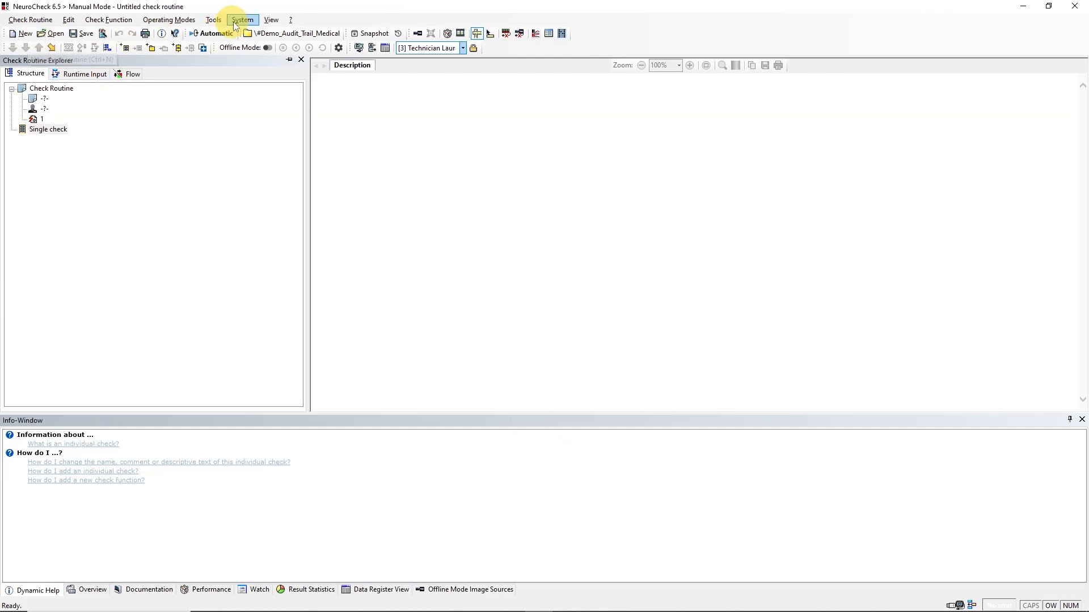
left_click(243, 21)
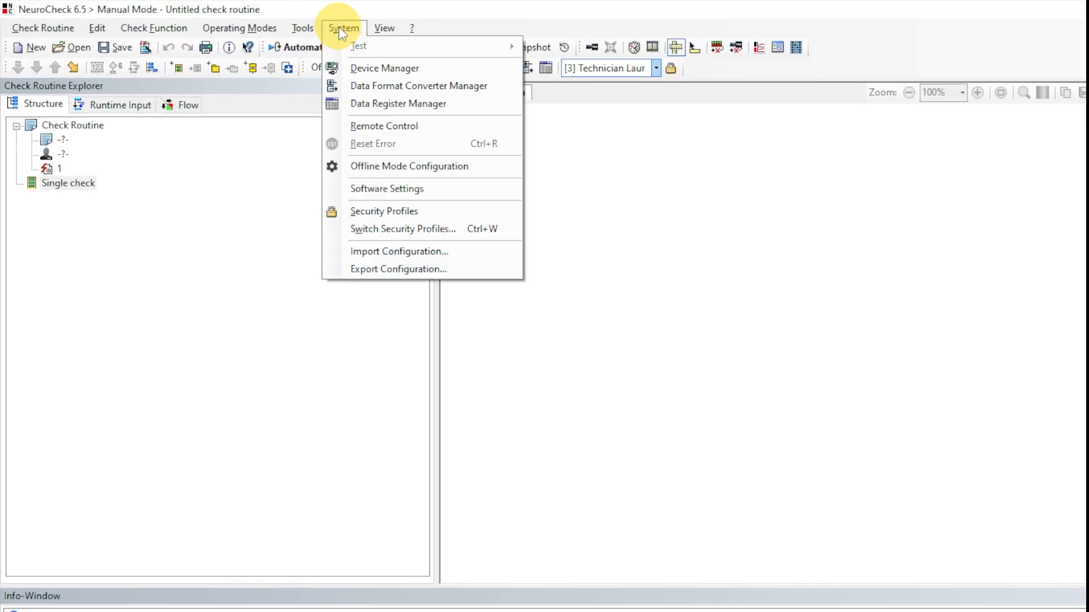
left_click(368, 251)
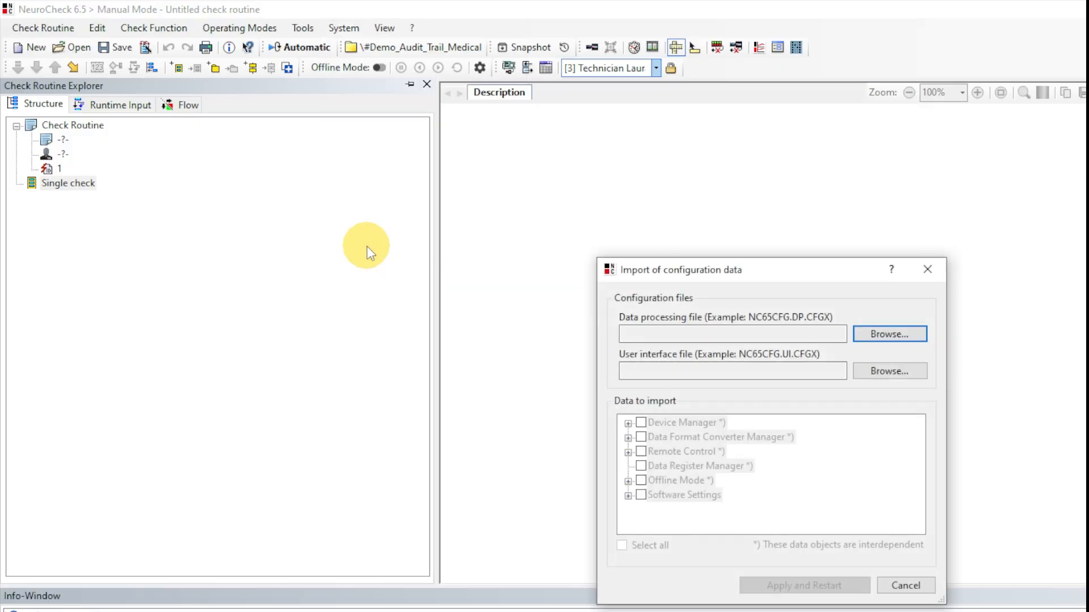